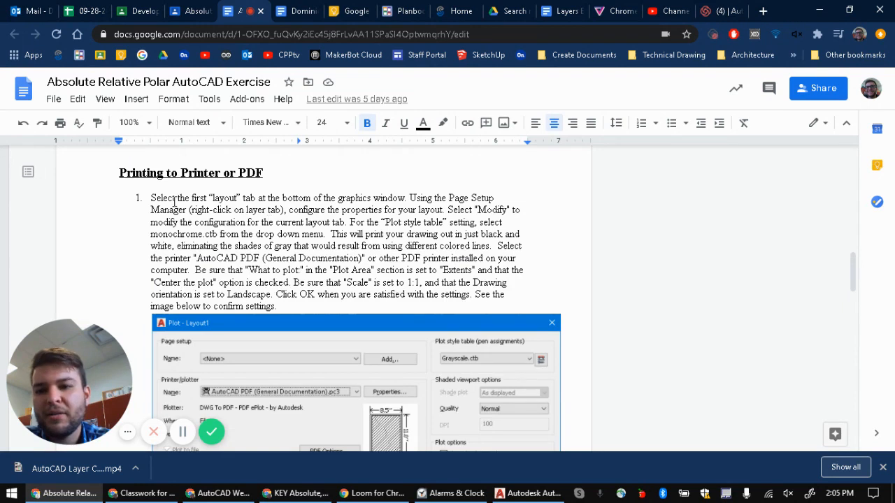
- Read the first instruction under "Printing to Printer or PDF" and examine the Plot - Layout1 settings image beneath it
drag(149, 199, 314, 305)
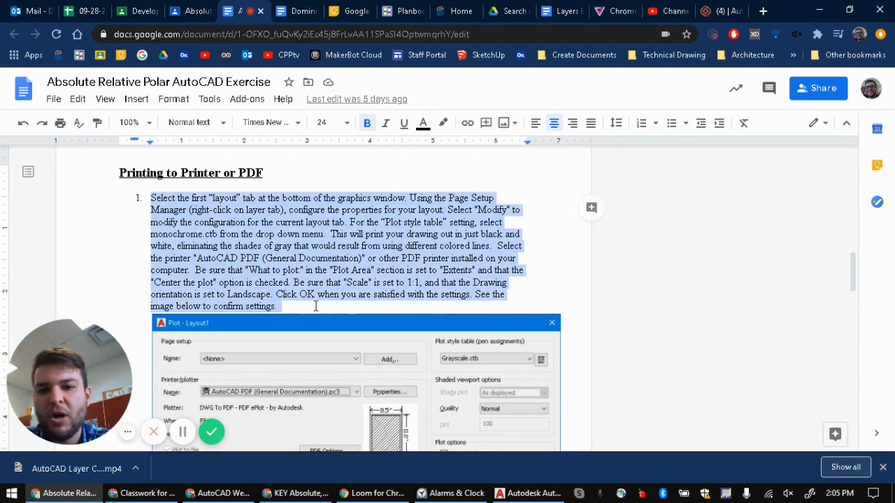
click(127, 173)
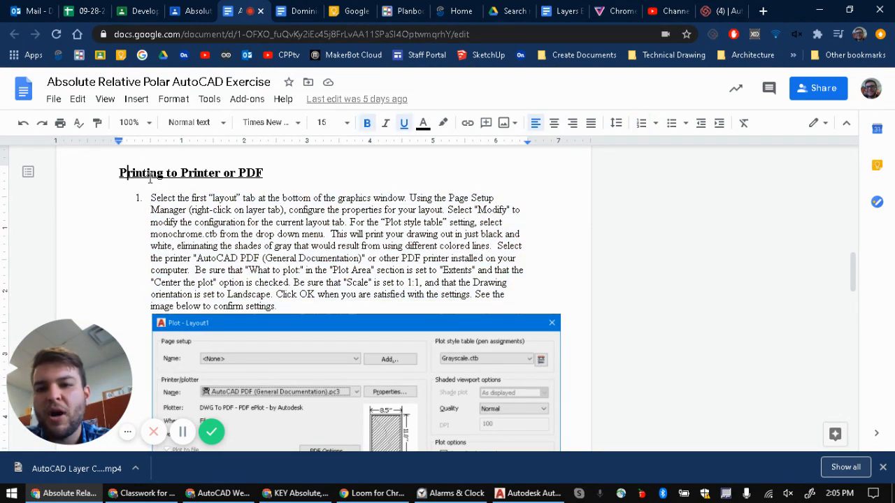
drag(151, 198, 319, 305)
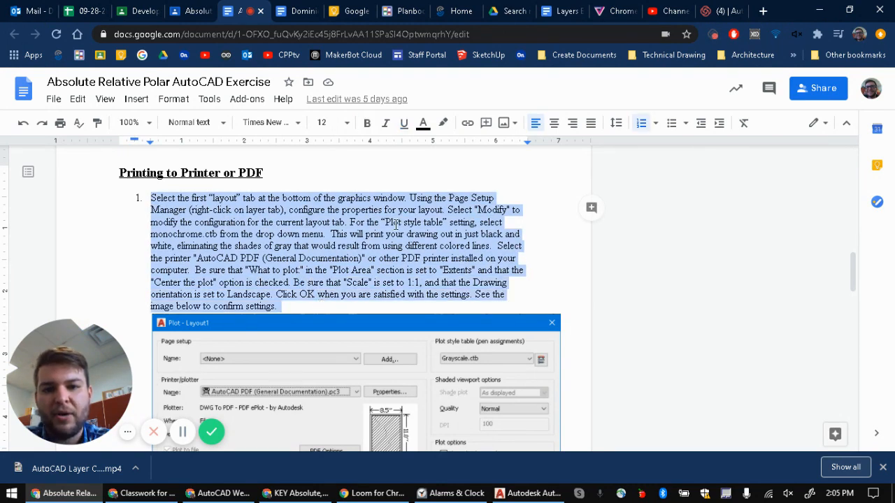
click(395, 224)
scroll(343, 226, down, 10)
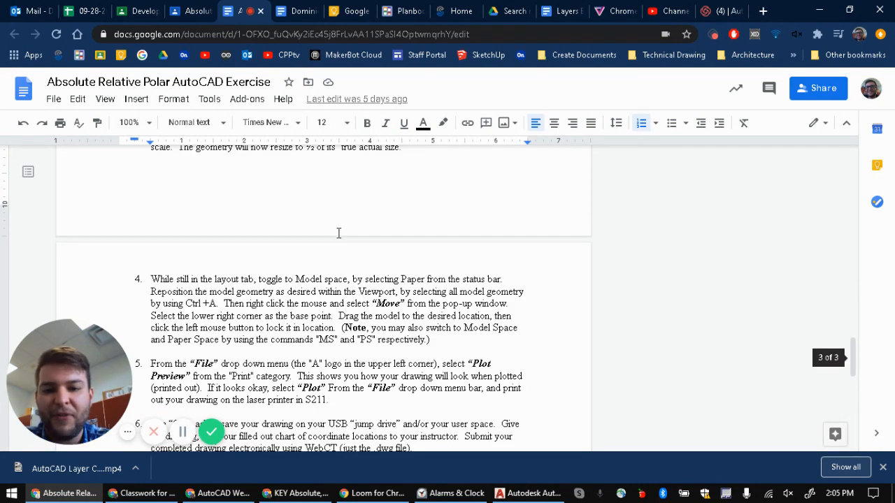
scroll(338, 232, up, 10)
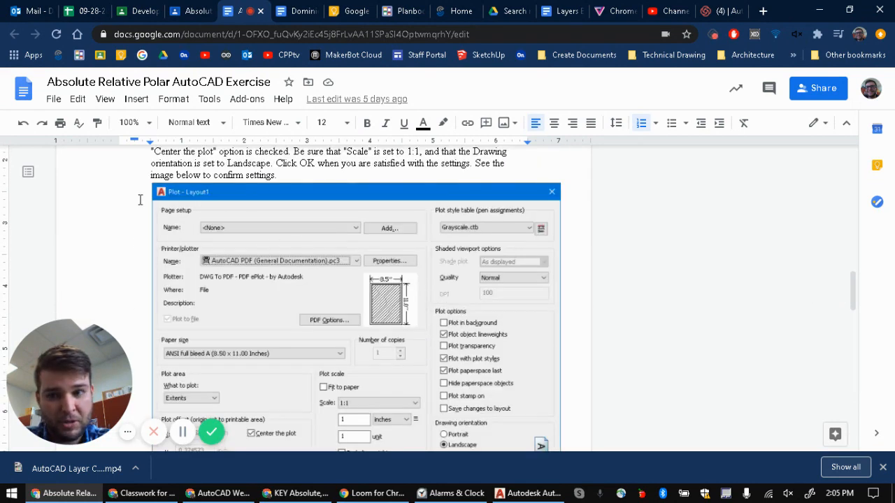
scroll(139, 199, up, 2)
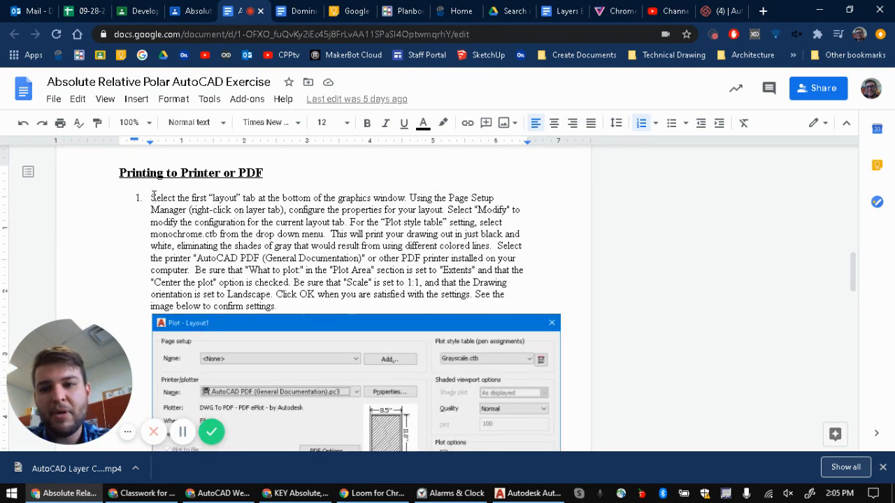
drag(152, 197, 319, 279)
scroll(306, 279, down, 2)
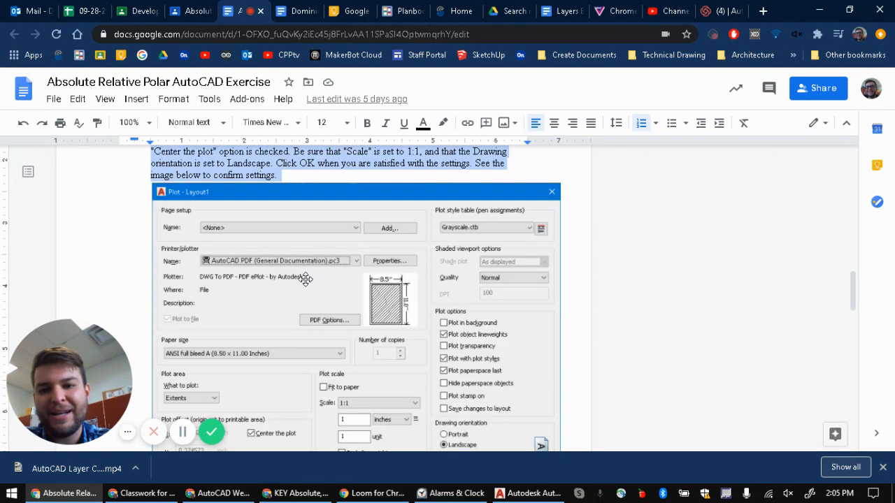
scroll(305, 278, down, 2)
scroll(287, 230, up, 2)
click(283, 233)
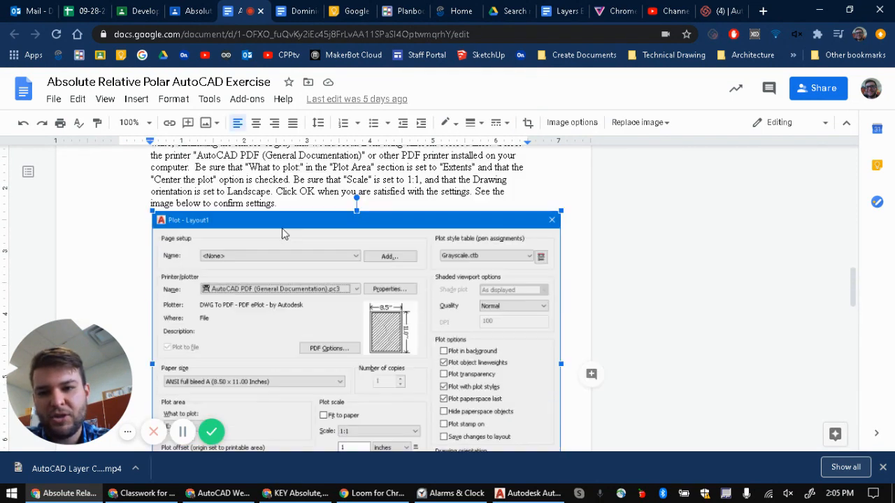
scroll(281, 268, down, 1)
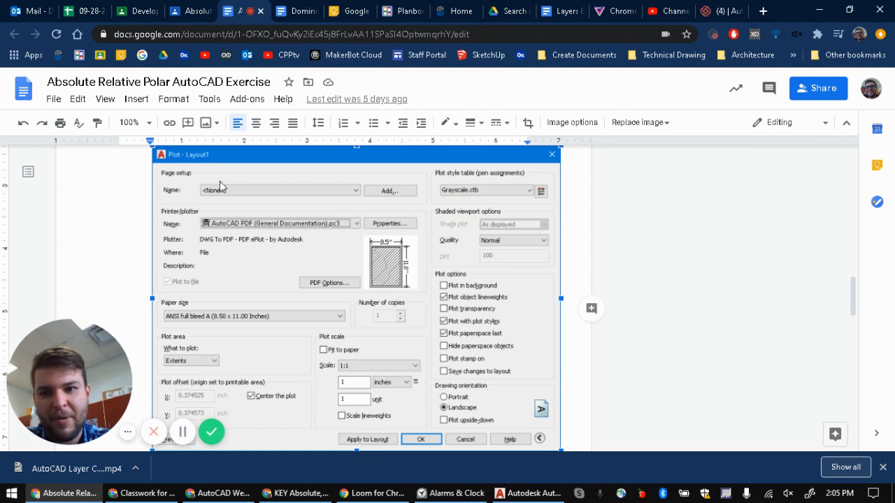
scroll(344, 234, up, 3)
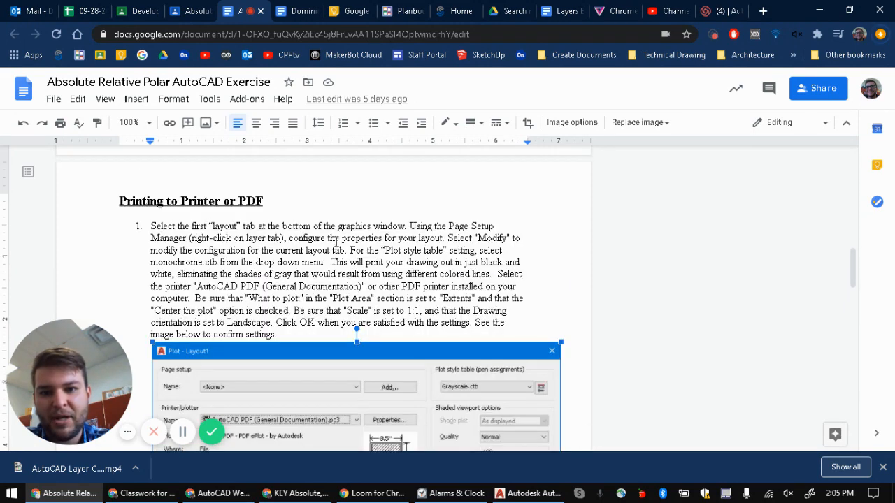
scroll(302, 245, down, 1)
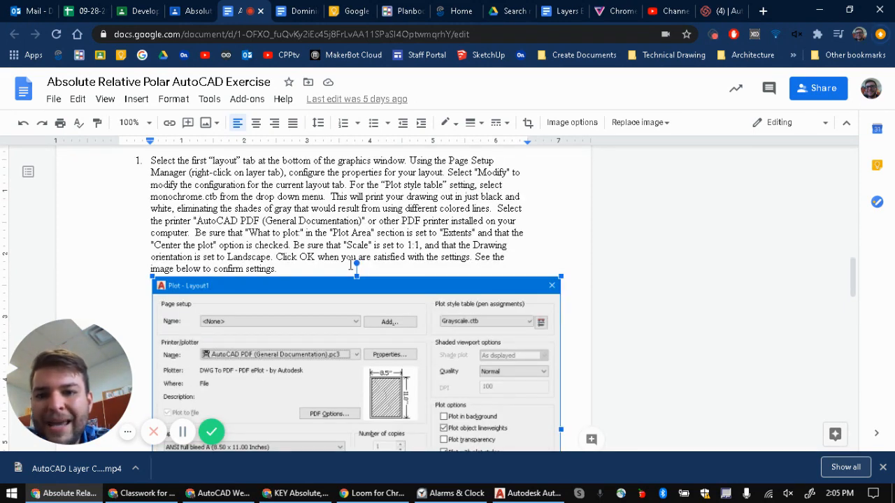
click(220, 181)
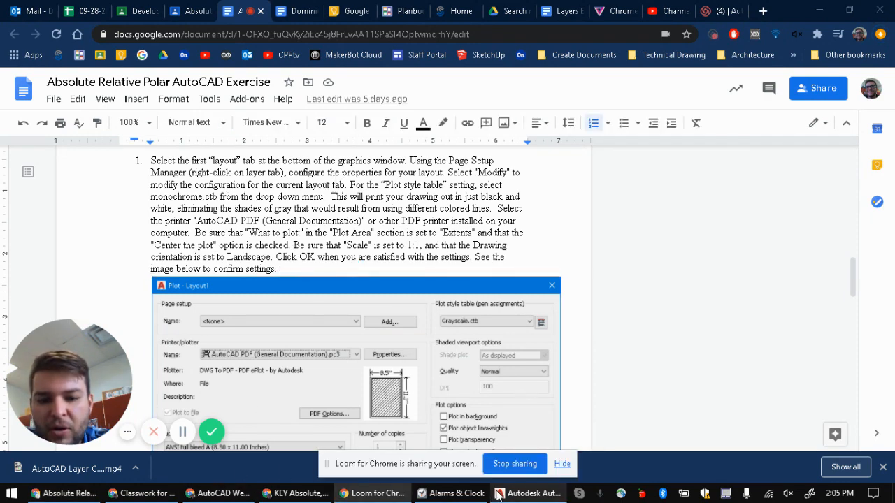
- Switch to AutoCAD and modify Layout1's page setup to use the AutoCAD PDF (General Documentation) plotter
click(529, 493)
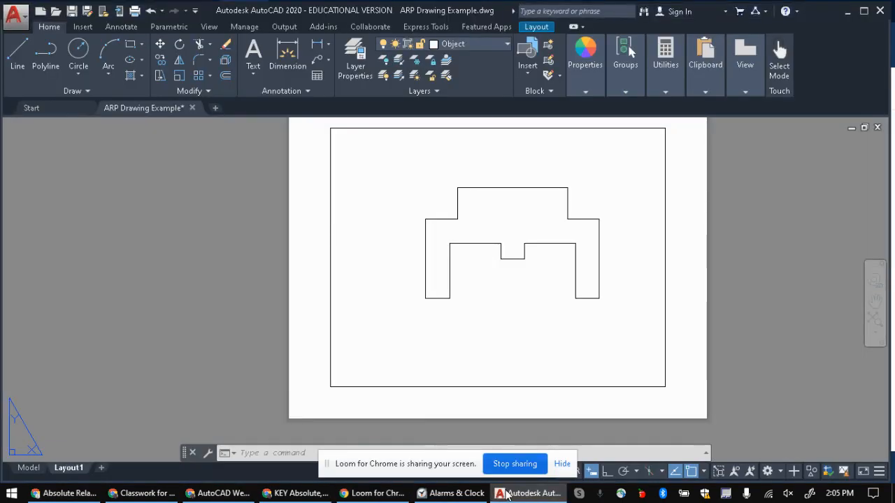
right_click(69, 470)
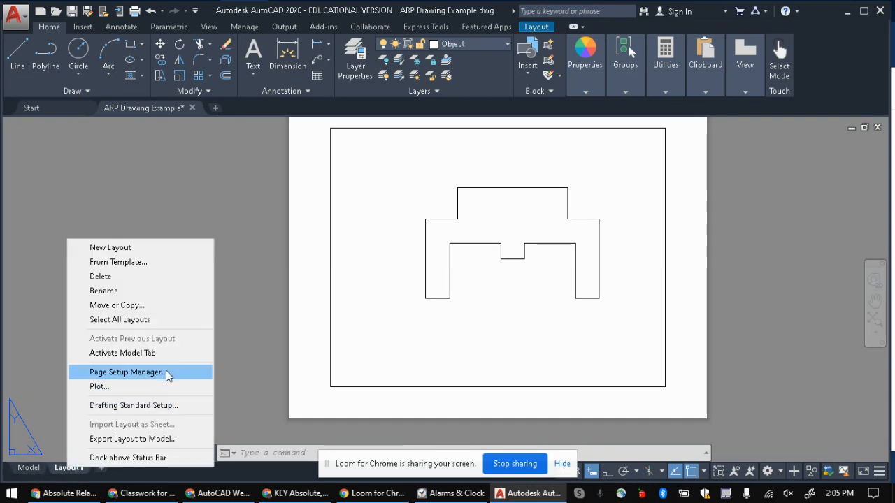
click(126, 372)
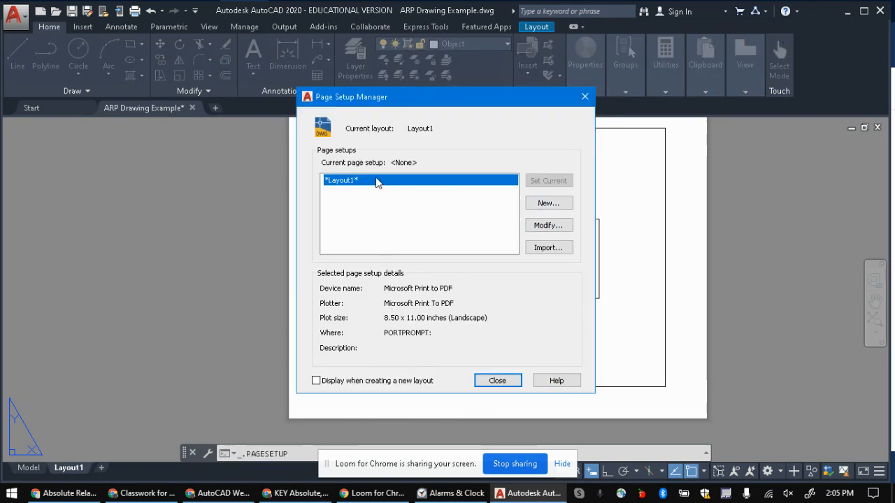
click(549, 228)
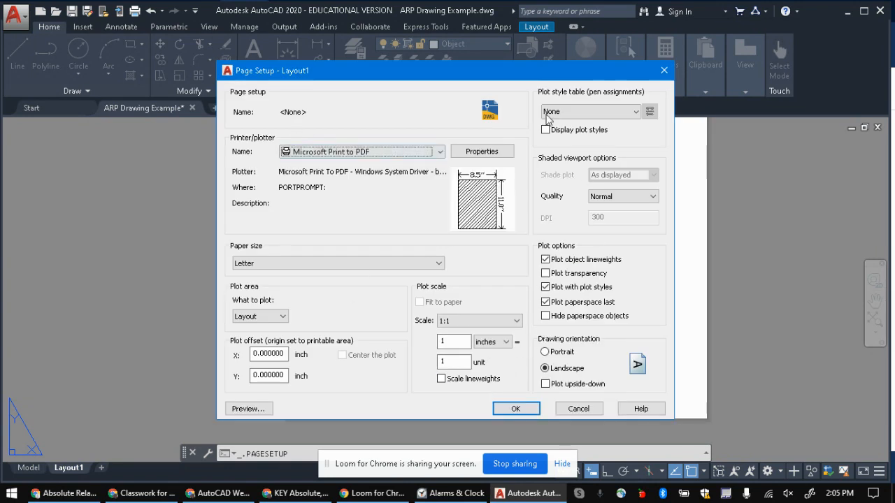
click(441, 151)
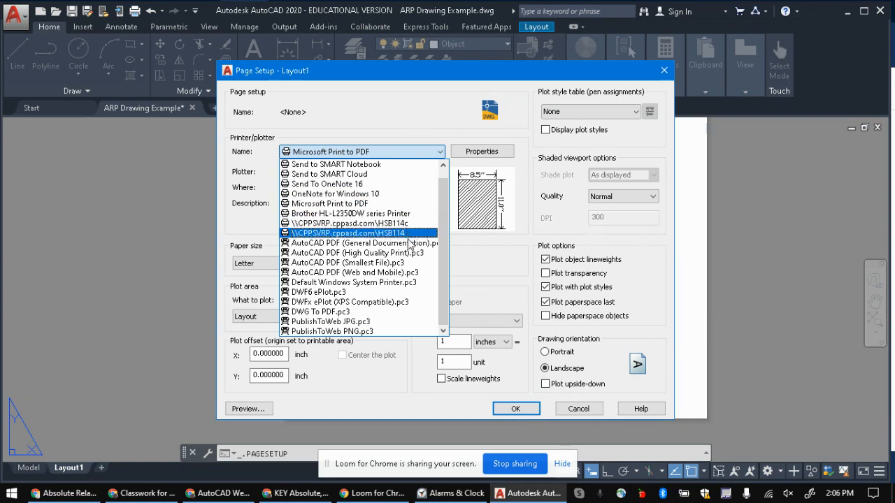
click(323, 243)
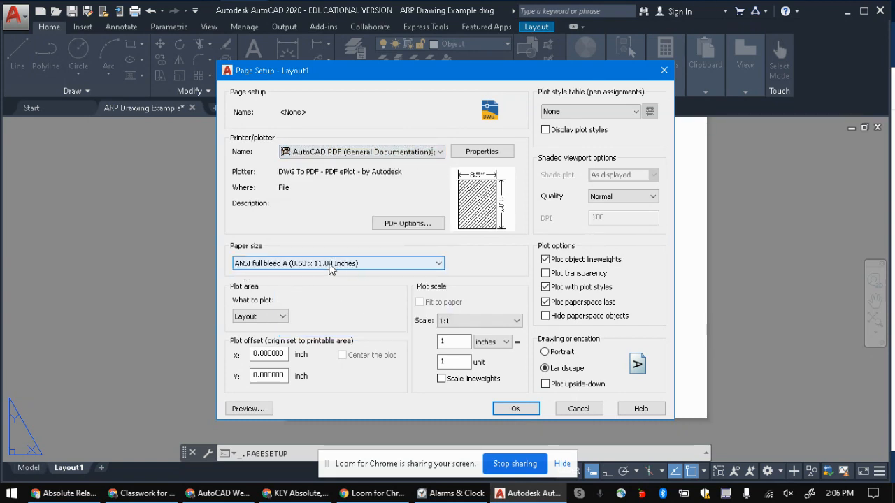
- Set the plot area to Extents and center the plot on the page
click(281, 315)
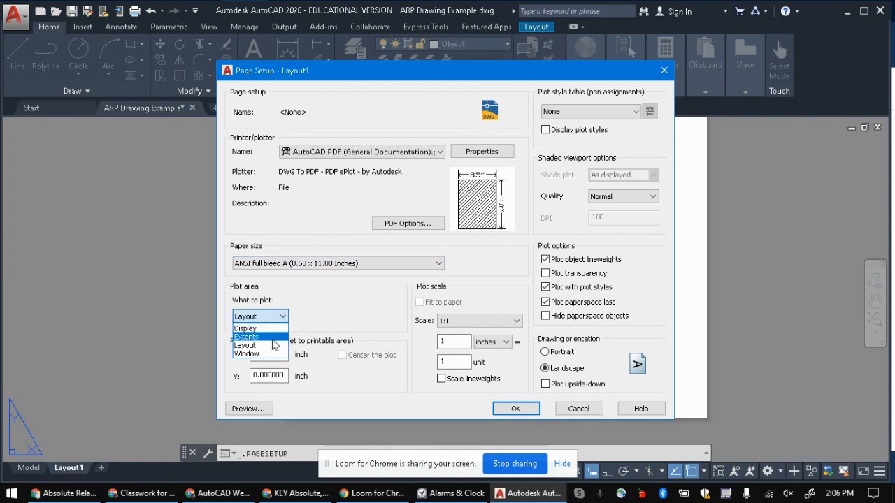
click(265, 337)
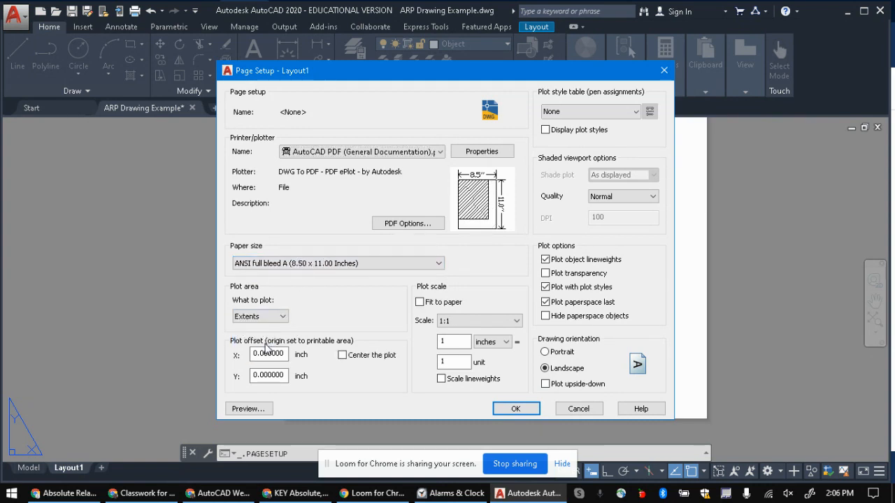
click(342, 355)
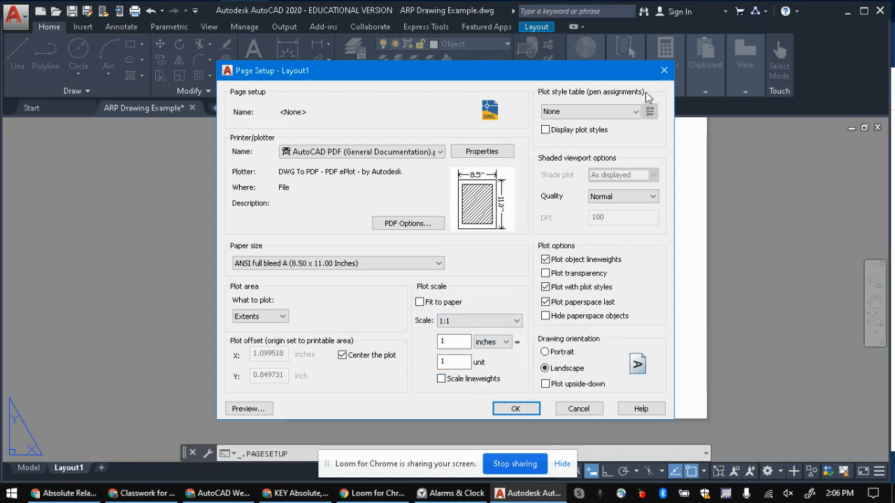
- Assign the Grayscale.ctb plot style table, then accept the Layout1 page setup after previewing it
click(608, 112)
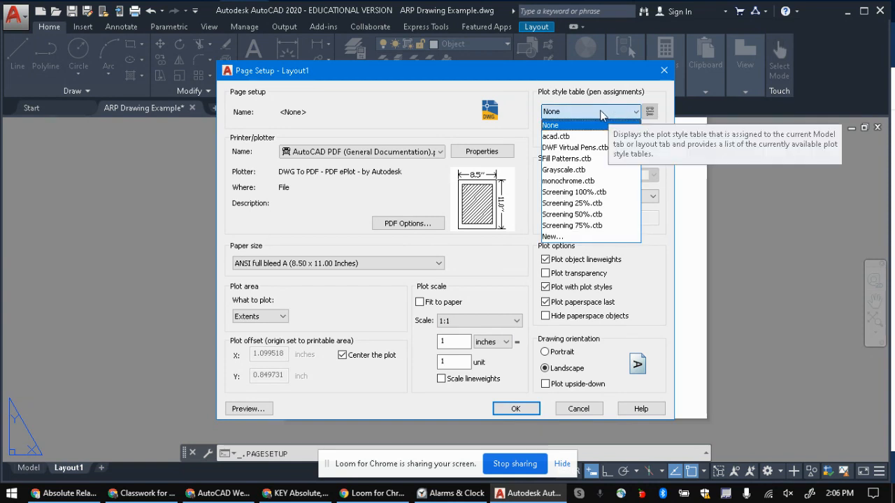
click(577, 171)
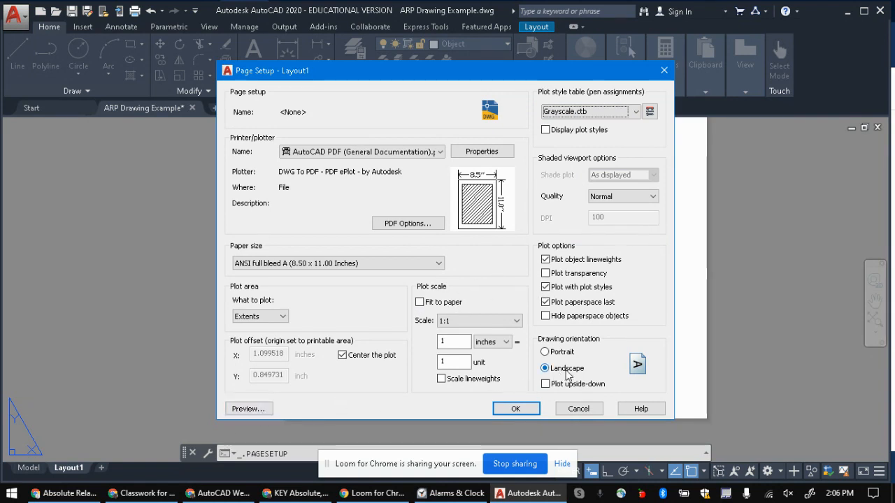
click(252, 412)
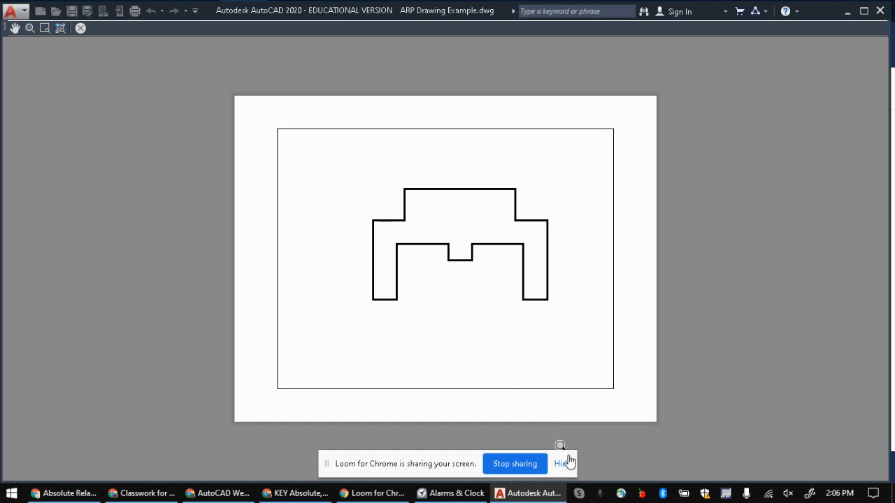
click(86, 31)
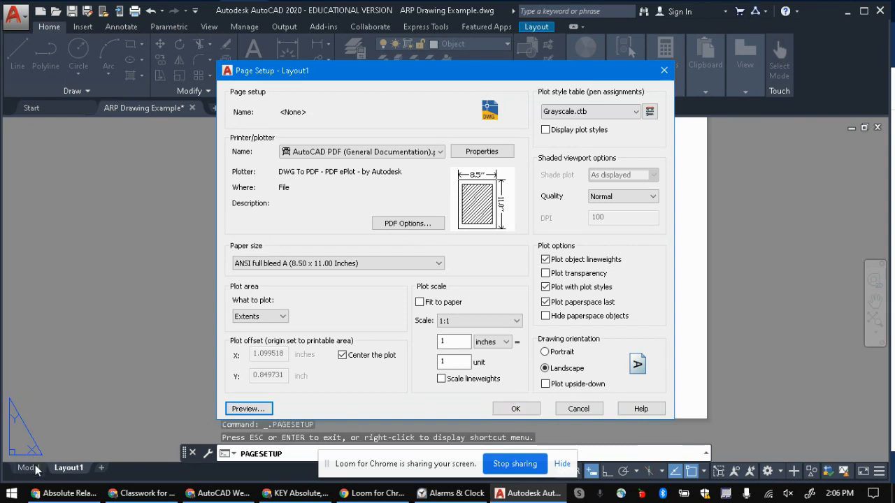
click(512, 410)
- Reopen Layout1's page setup to preview the plot once more, and leave the Page Setup Manager without further changes
click(551, 226)
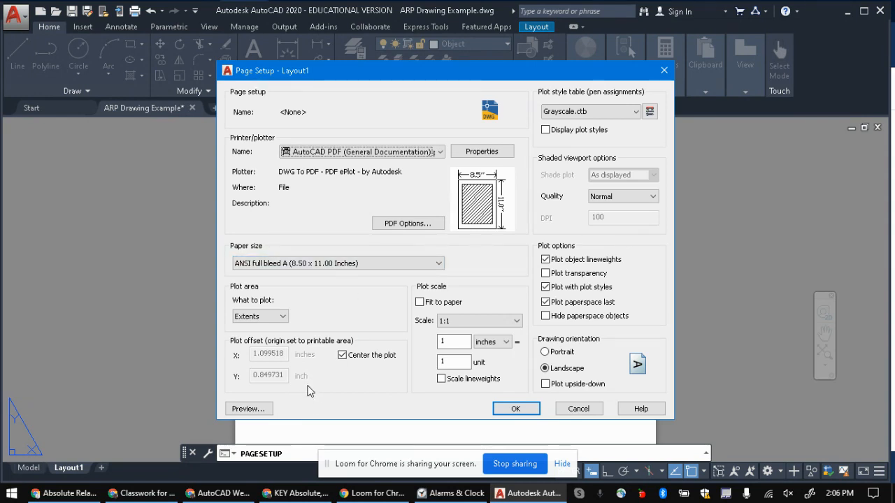
click(248, 408)
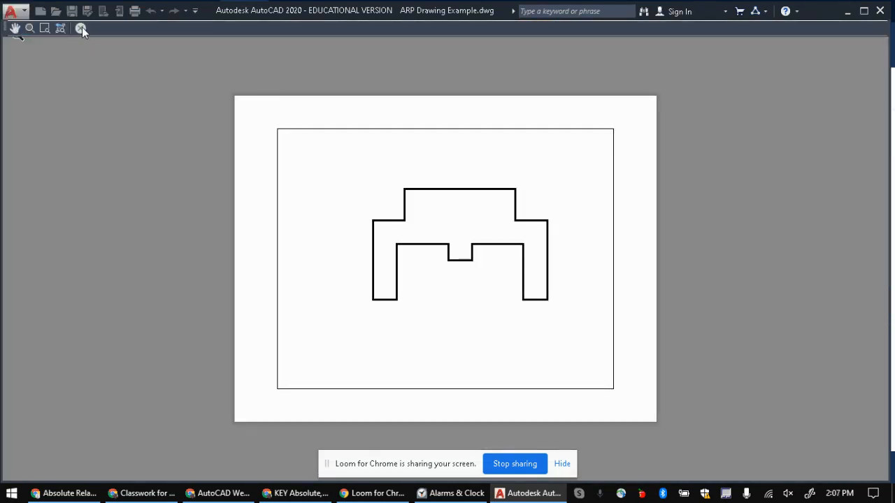
click(81, 28)
click(586, 409)
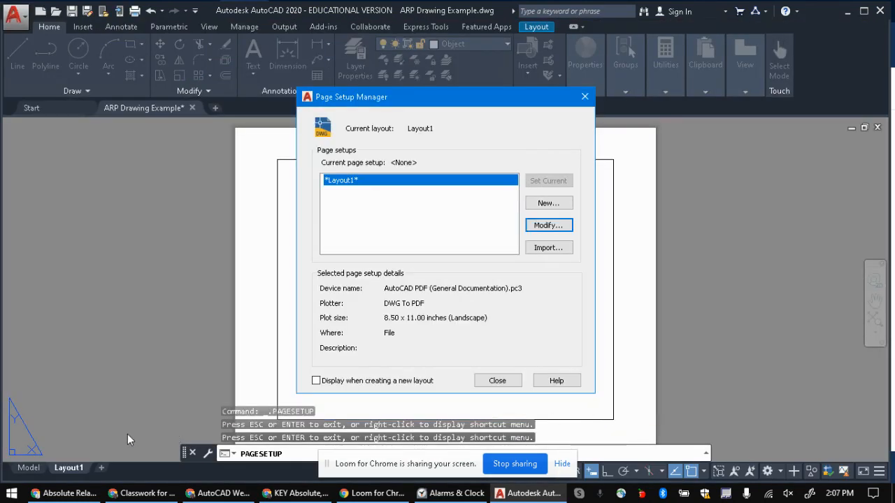
click(489, 380)
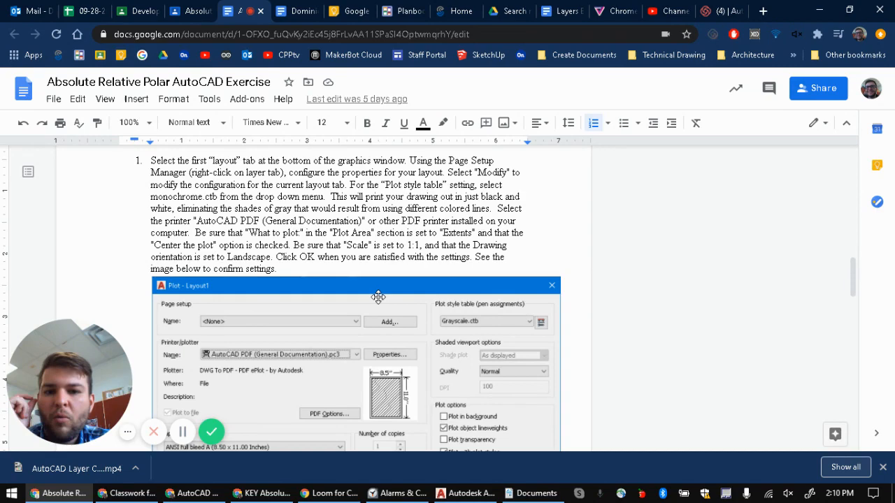
- Read the second instruction in the Google Docs exercise, on stretching the viewport to near the printable area limits
scroll(378, 297, down, 3)
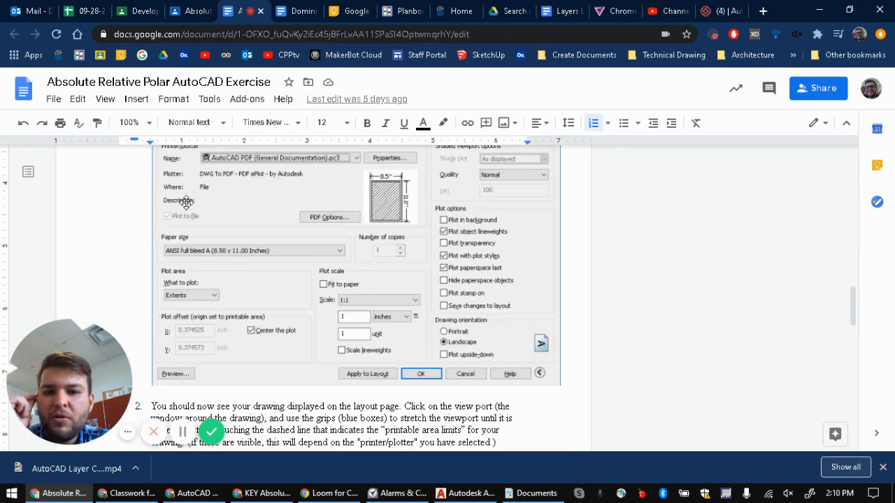
scroll(264, 259, down, 2)
scroll(288, 241, up, 2)
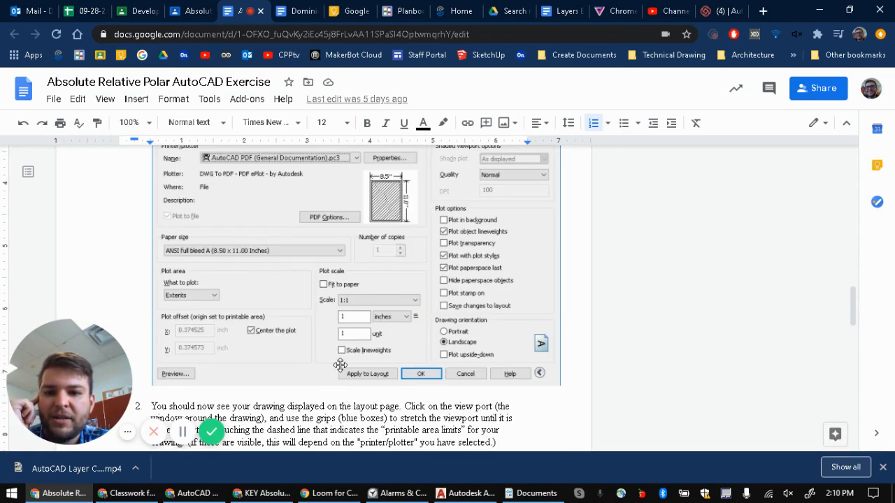
scroll(340, 365, down, 1)
click(151, 341)
drag(151, 341, 504, 383)
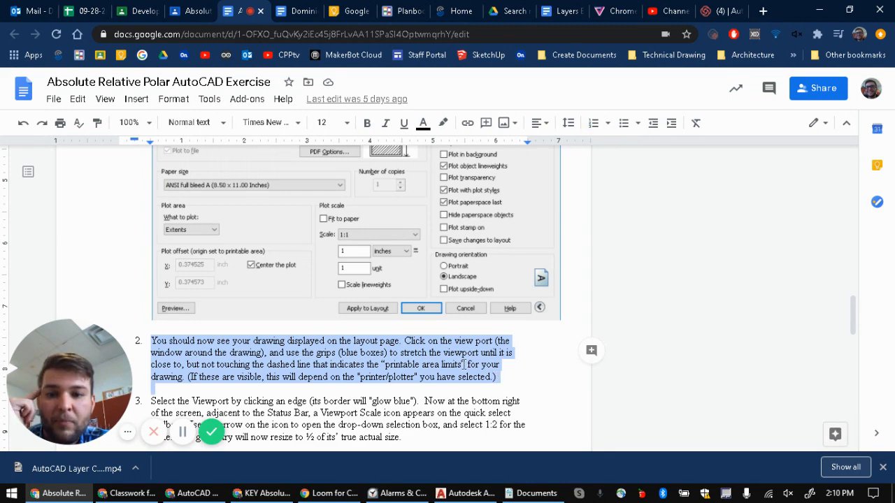
click(292, 341)
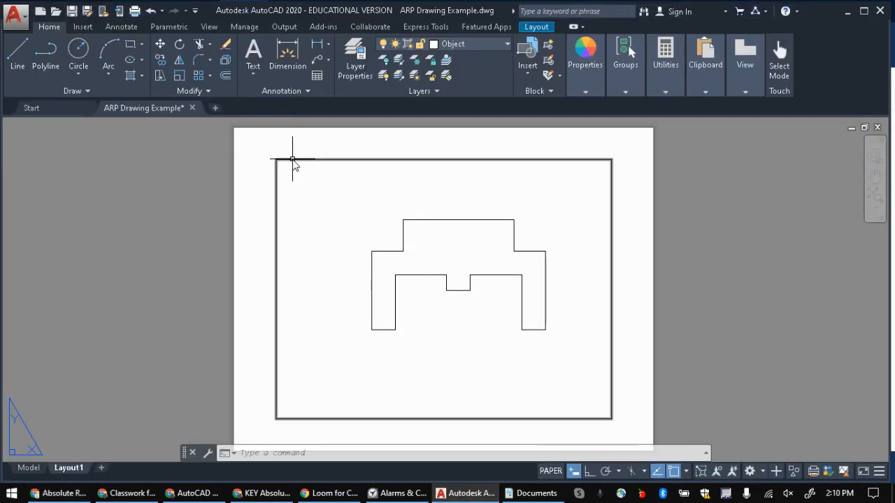
- Stretch the viewport's upper-left and lower-right corners outward to just inside the page edges
click(291, 160)
click(276, 160)
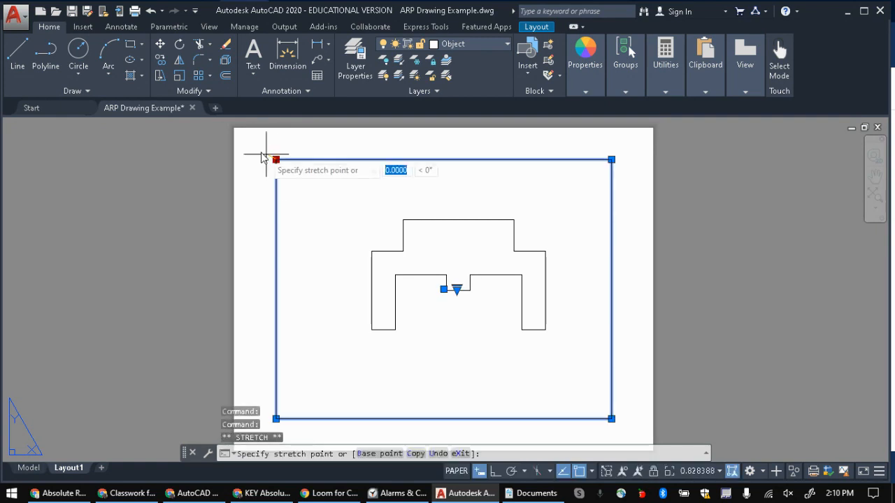
click(248, 144)
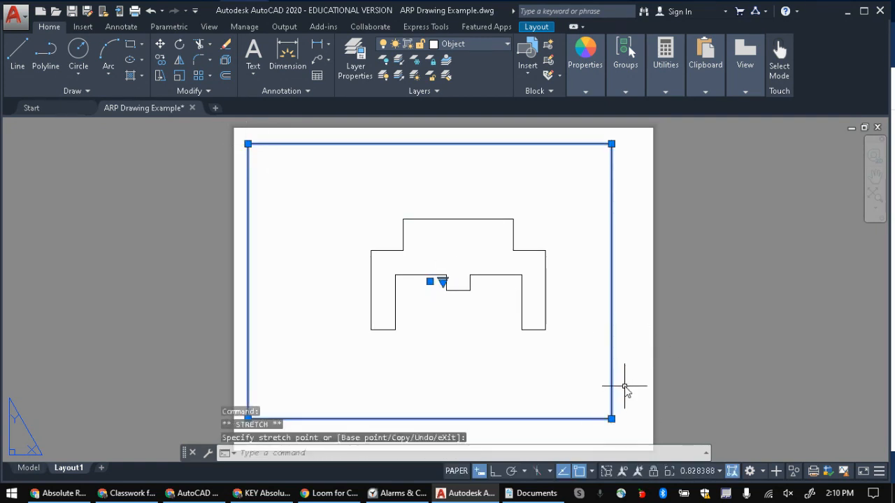
scroll(618, 388, down, 2)
scroll(621, 405, up, 2)
click(616, 417)
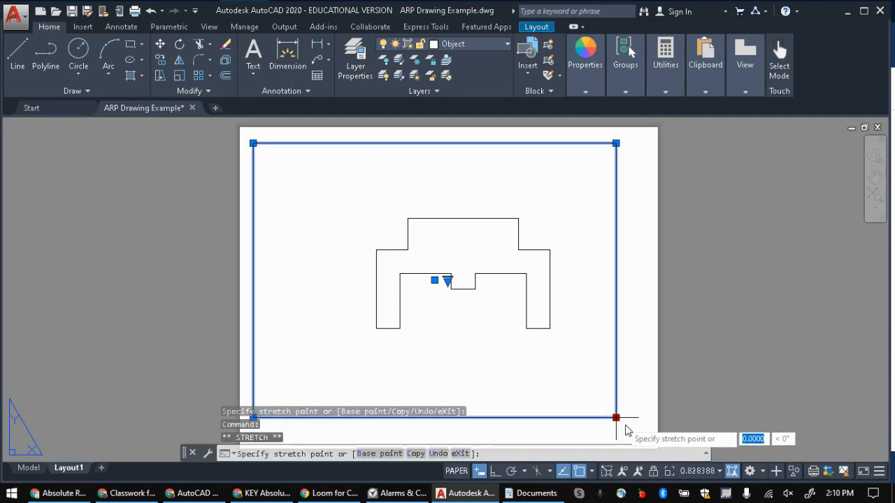
click(639, 434)
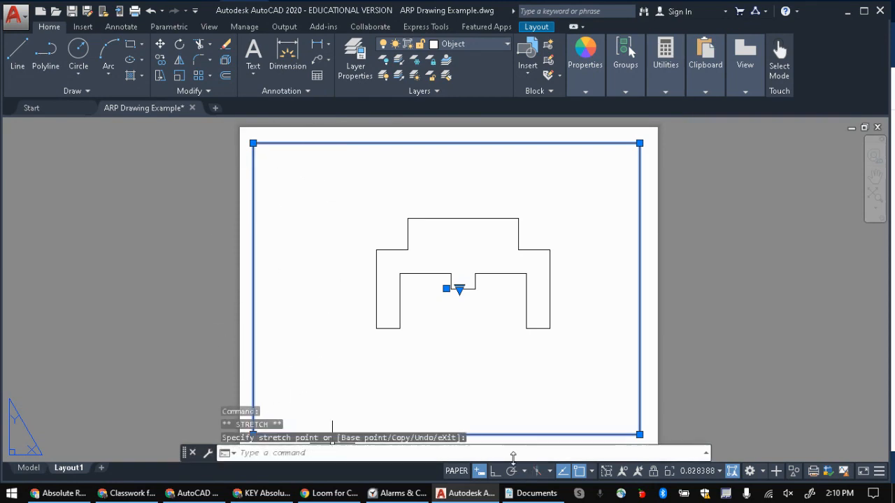
- Switch to the Google Docs exercise and read the third instruction, on setting the viewport scale
key(alt+Tab)
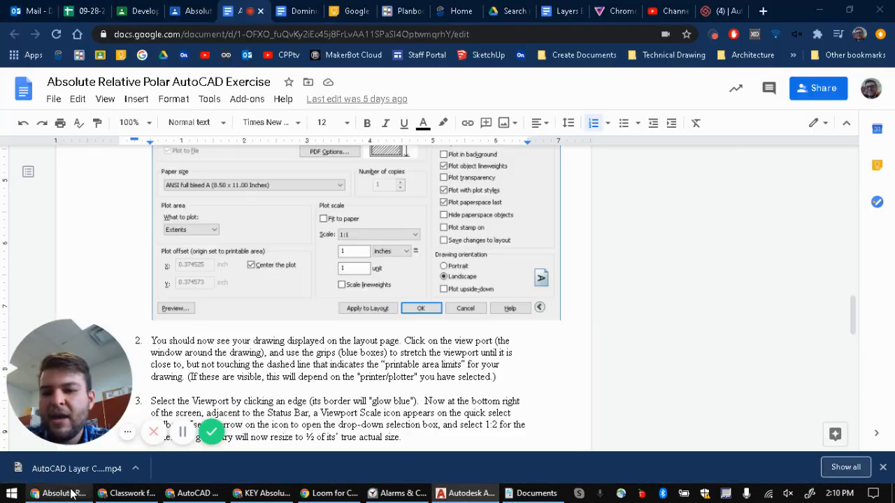
scroll(348, 260, down, 2)
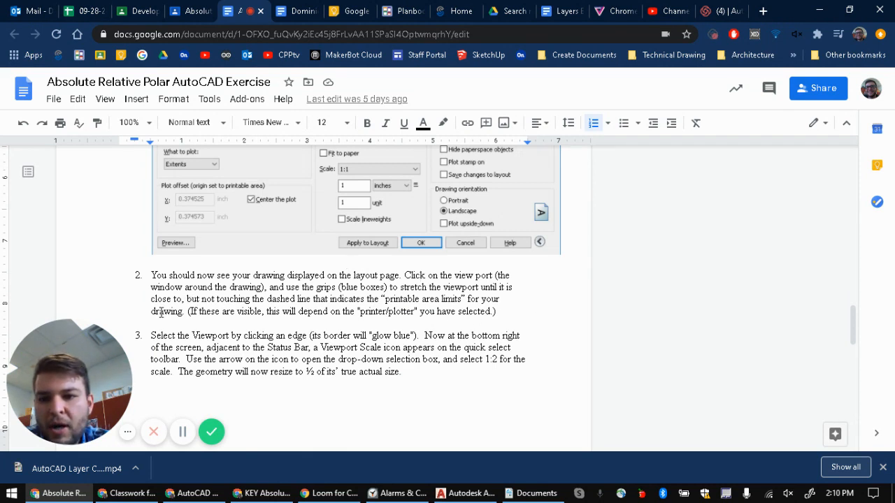
drag(148, 273, 413, 322)
click(193, 347)
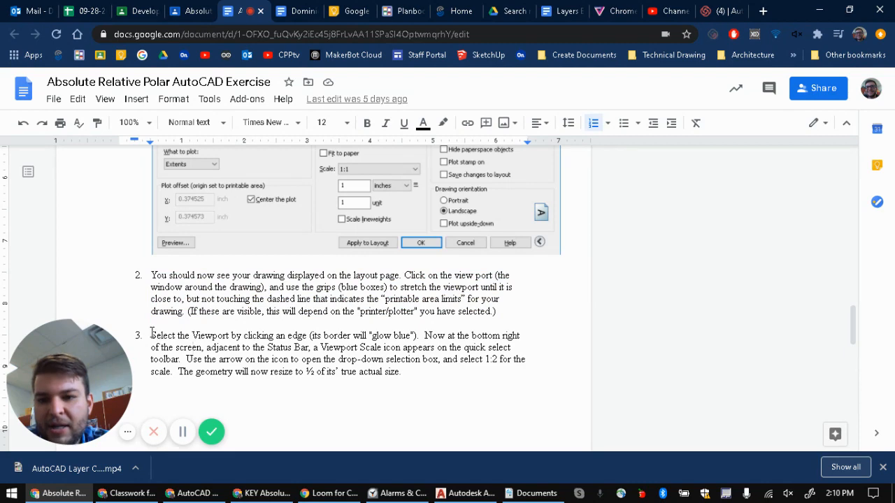
drag(151, 336, 423, 374)
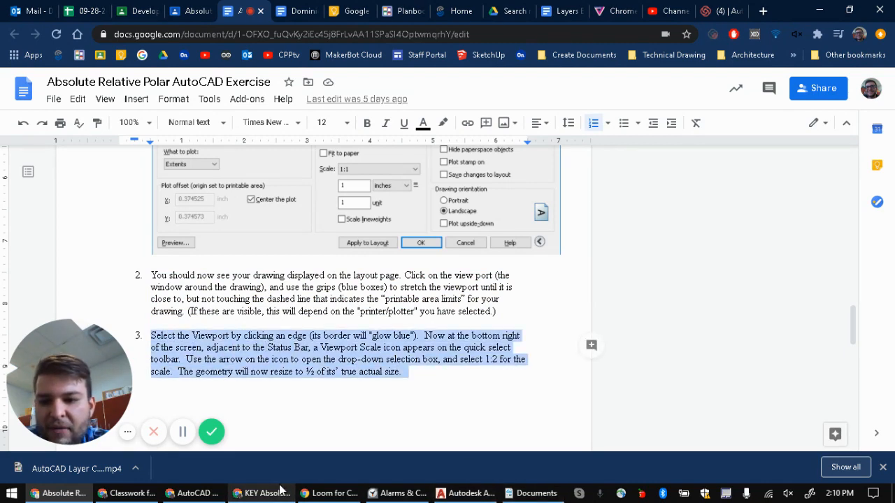
- Return to AutoCAD and set the Layout1 viewport's scale to 1/2" = 1'-0"
click(467, 494)
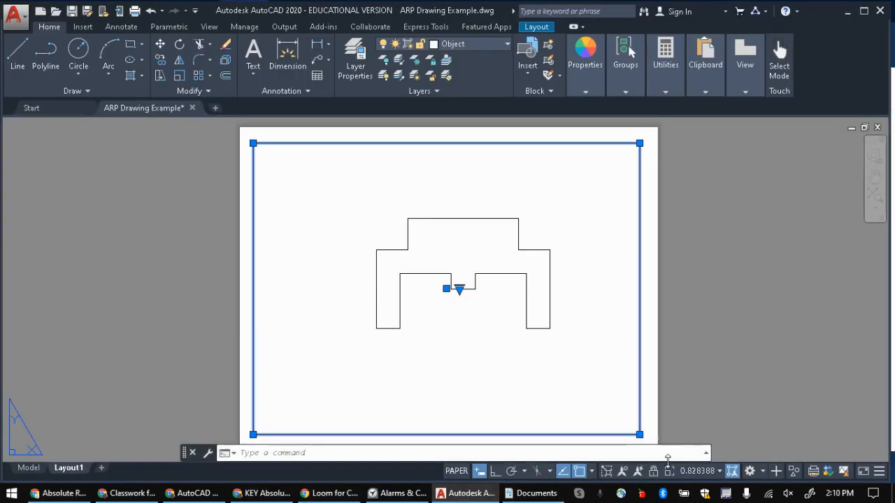
click(692, 316)
click(690, 315)
key(Escape)
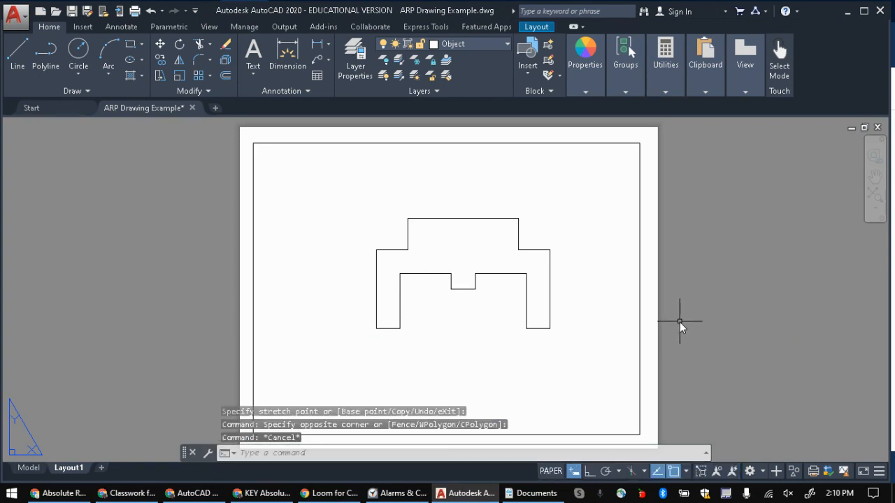
click(638, 353)
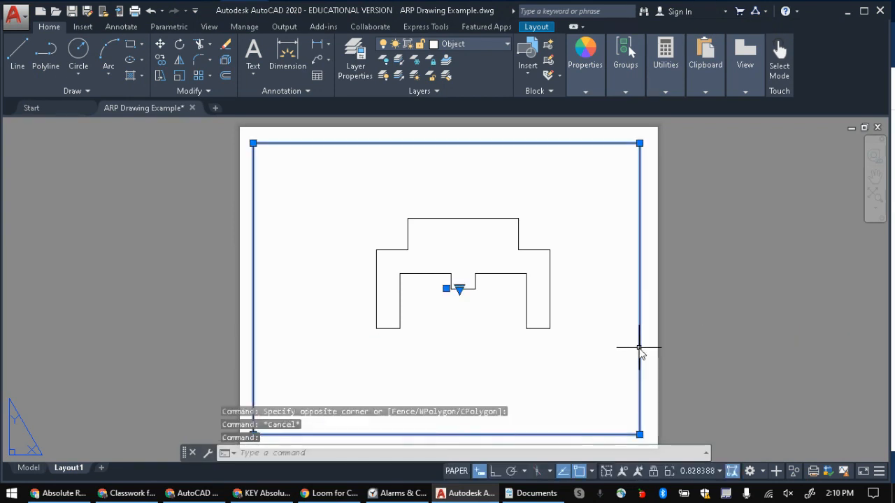
click(707, 472)
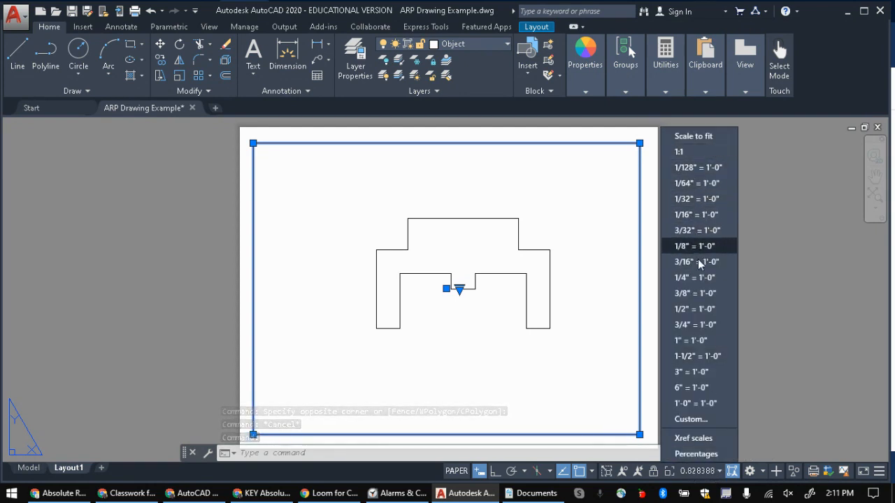
click(706, 311)
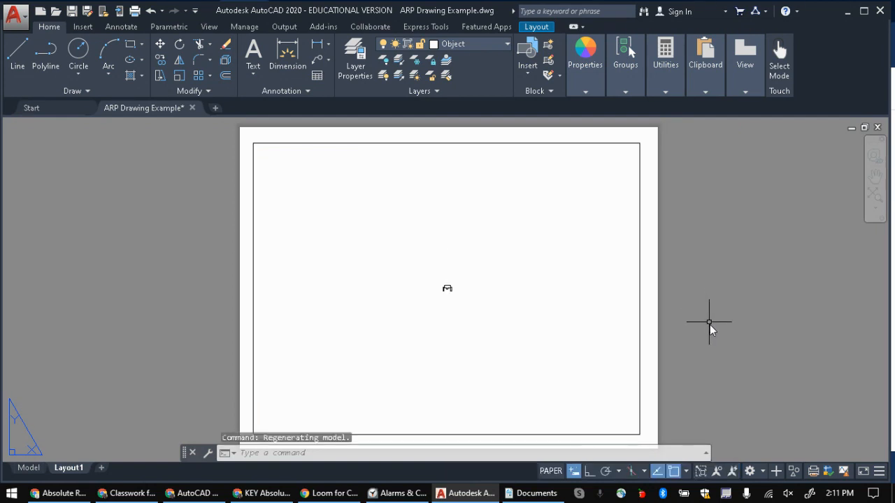
- Set the Layout1 viewport's scale to 1:1 and lock the viewport
click(643, 282)
click(688, 471)
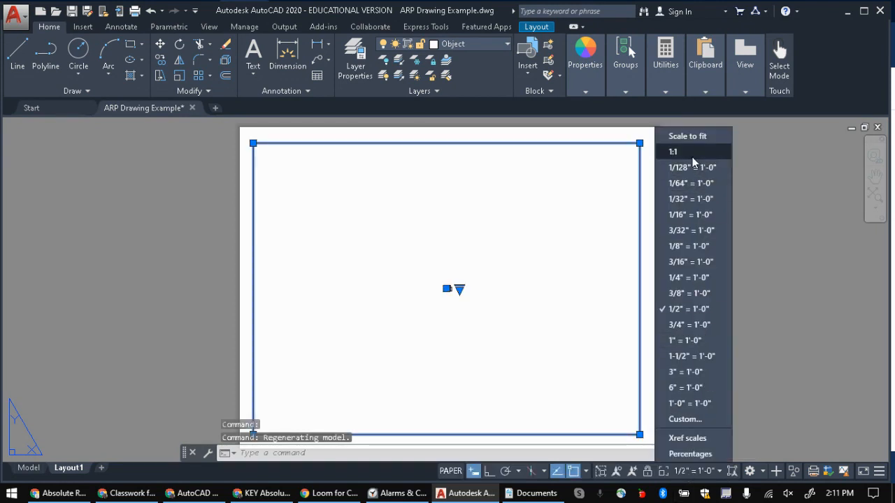
click(684, 151)
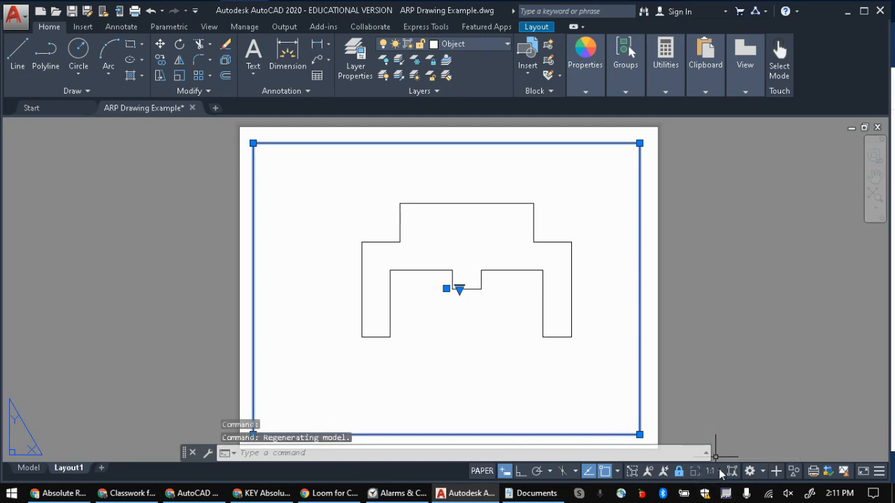
- Recheck the third instruction in the Google Docs exercise for the required viewport scale, then return to the AutoCAD layout
key(alt+Tab)
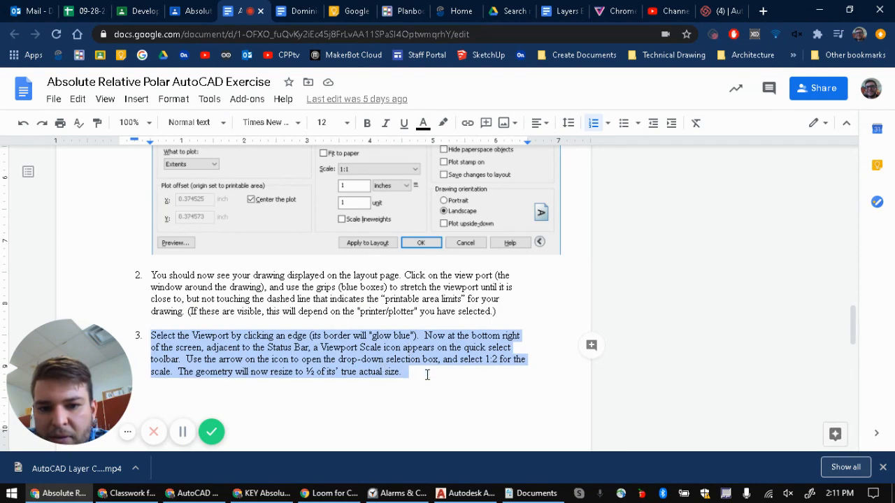
key(alt+Tab)
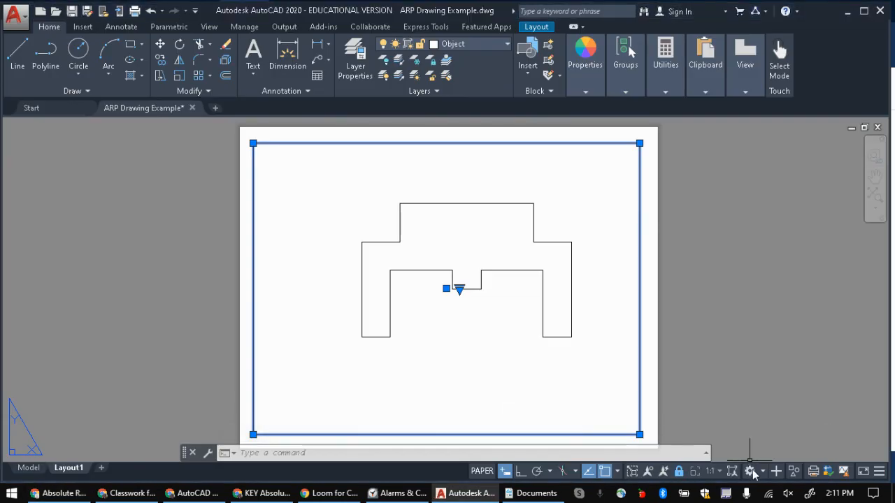
click(680, 333)
key(Escape)
key(Escape)
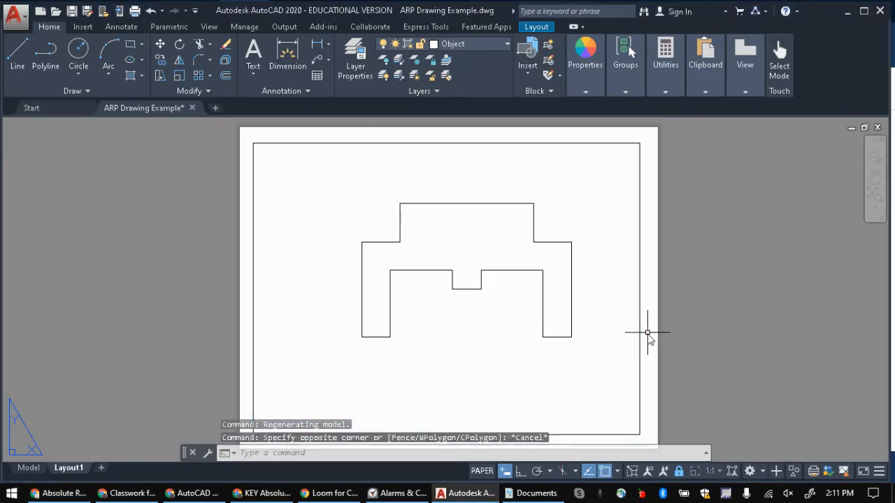
click(641, 333)
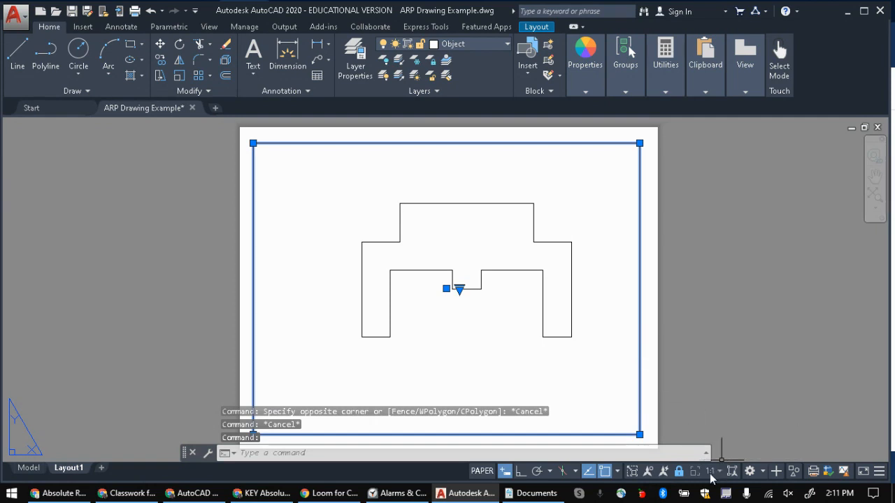
key(Escape)
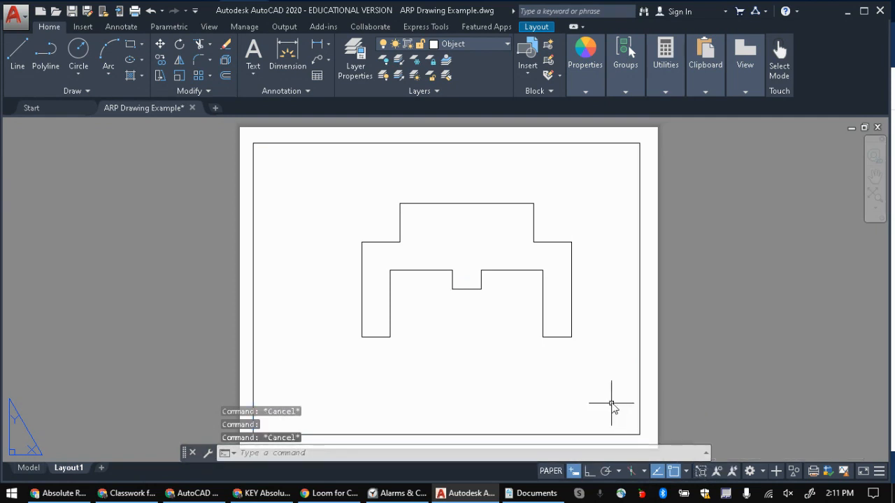
- Unlock the viewport and add a custom 1:2 scale to the drawing's scale list, with 1 paper unit equal to 2 drawing units
click(639, 398)
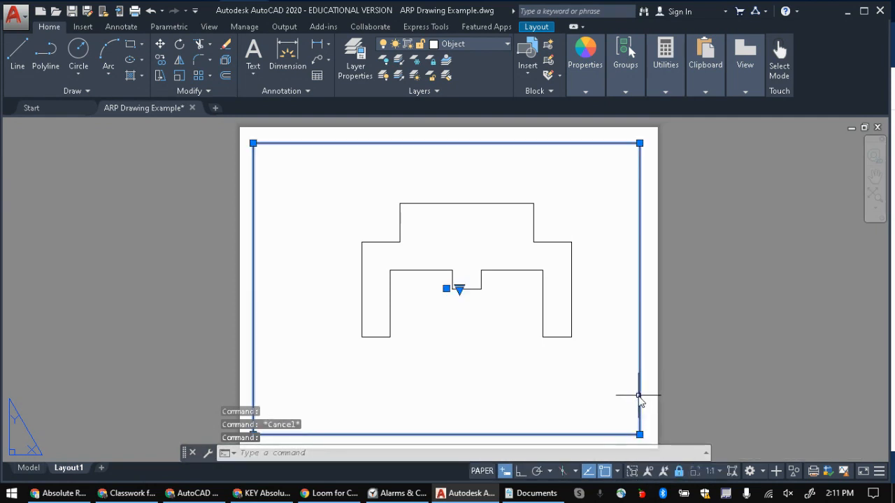
click(720, 472)
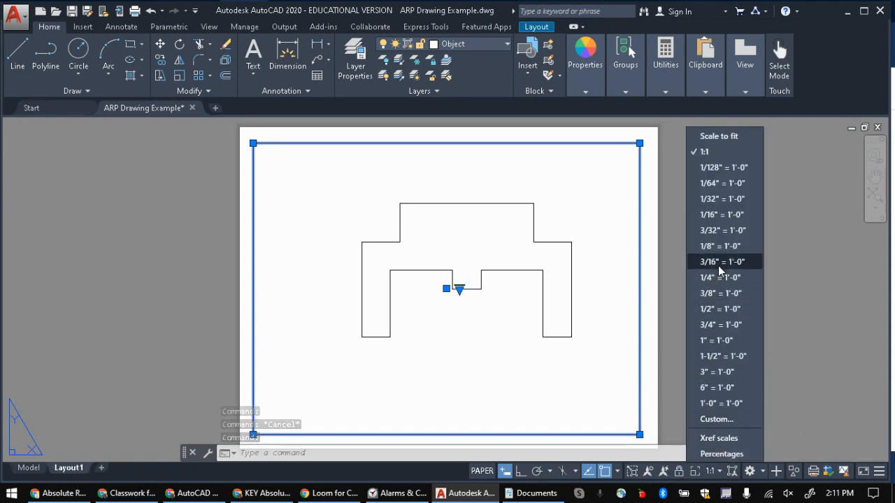
click(739, 419)
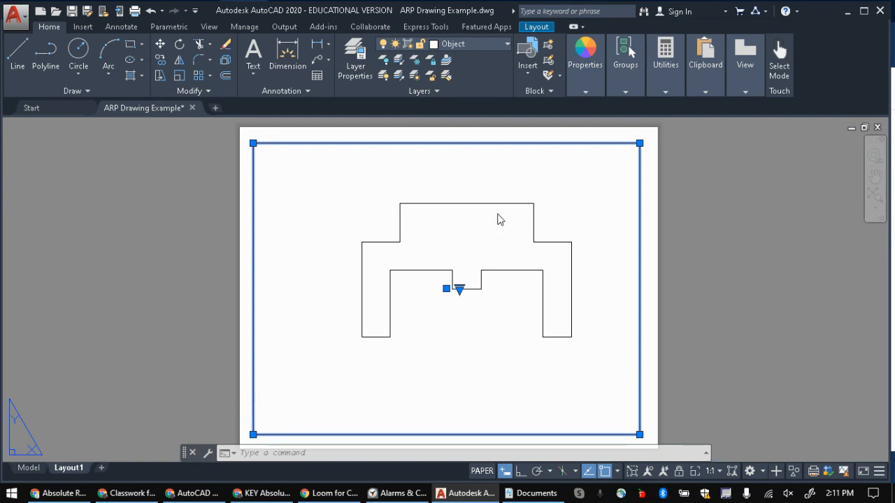
scroll(390, 218, down, 1)
scroll(390, 220, up, 1)
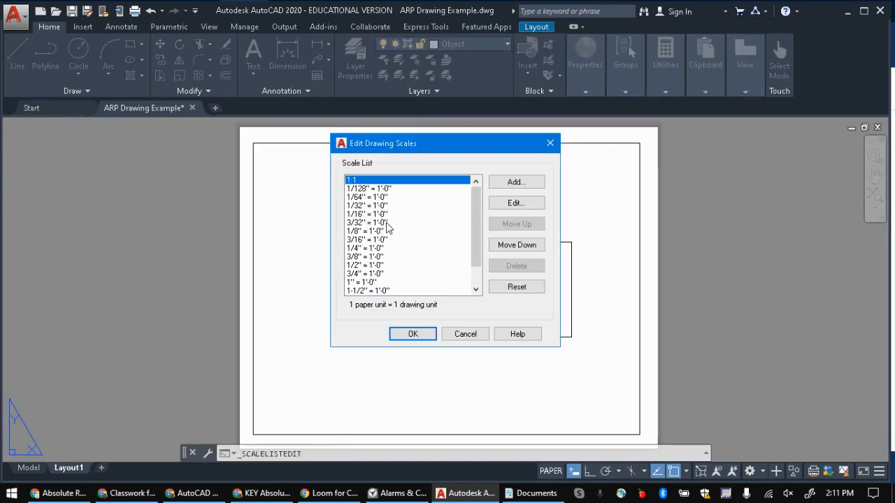
click(514, 183)
text(1)
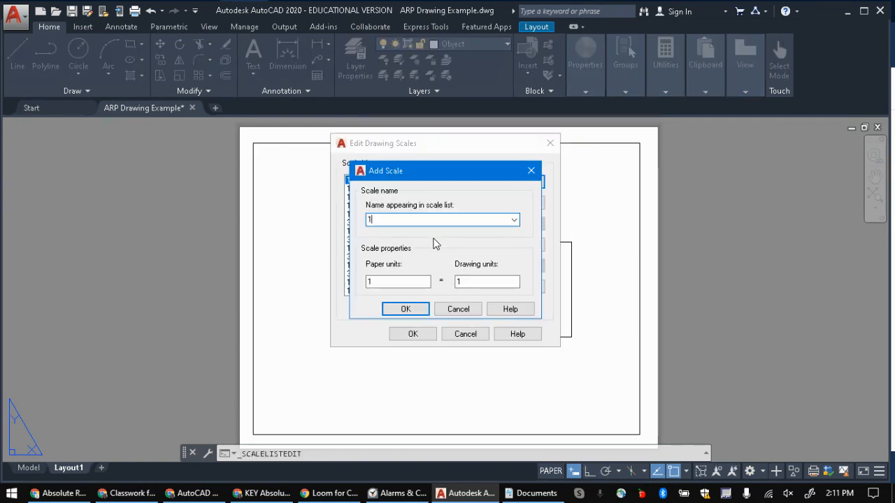
text(:2)
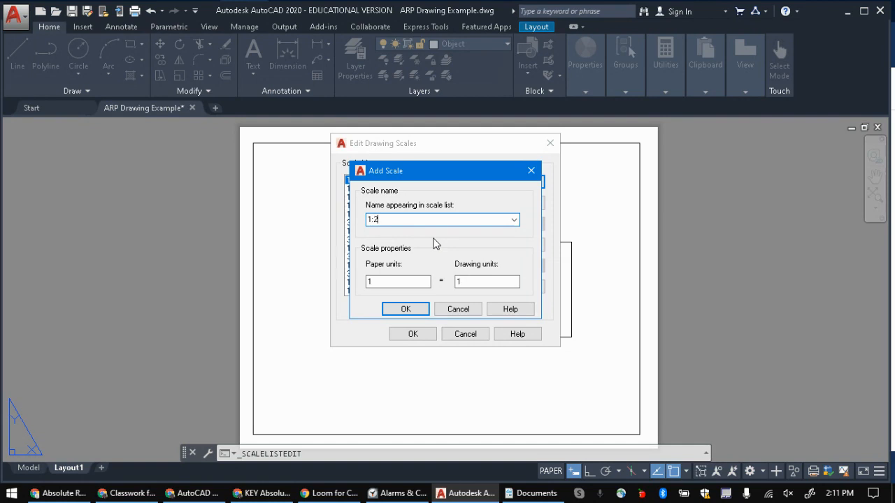
click(466, 280)
click(404, 311)
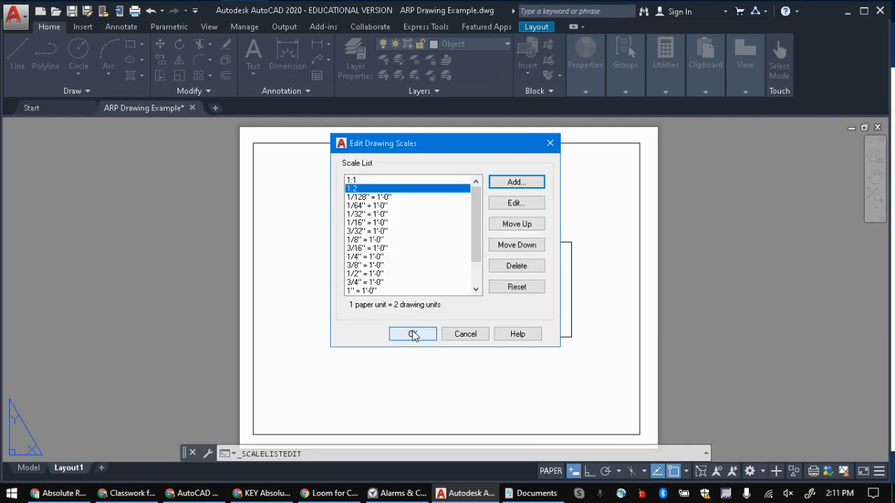
click(409, 334)
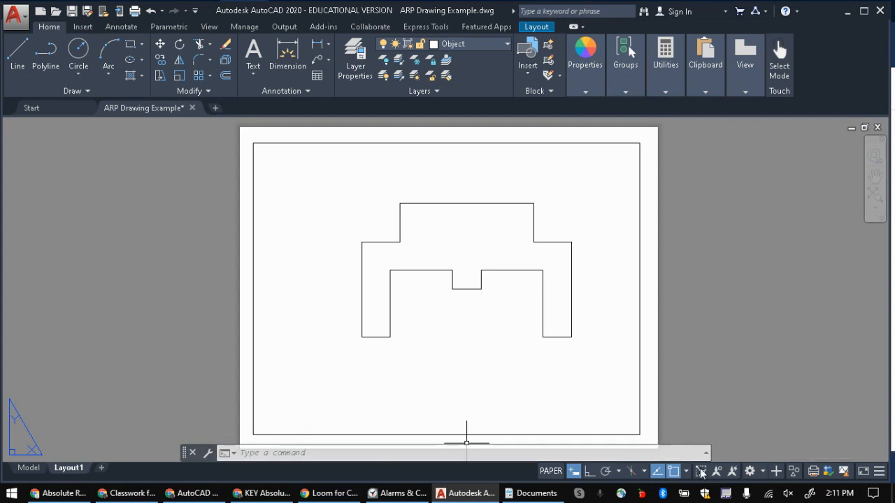
- Check the viewport's available scales for the added 1:2 option, without applying another scale
click(639, 374)
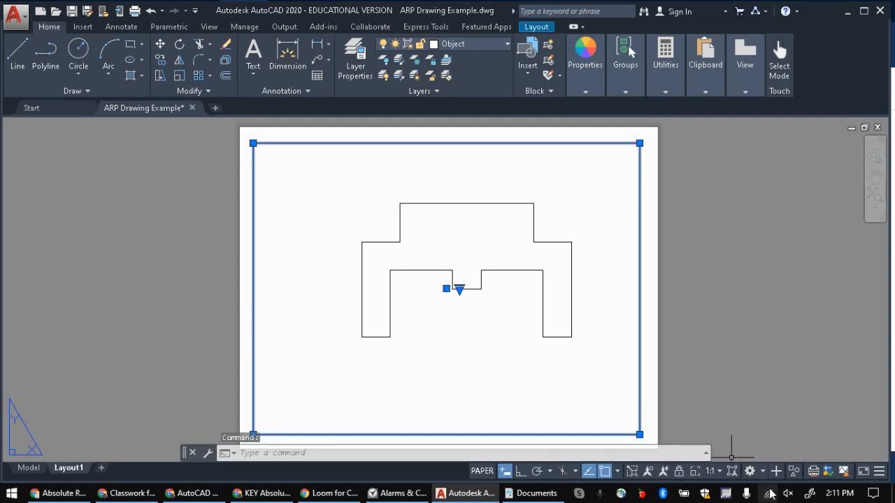
click(717, 471)
click(597, 291)
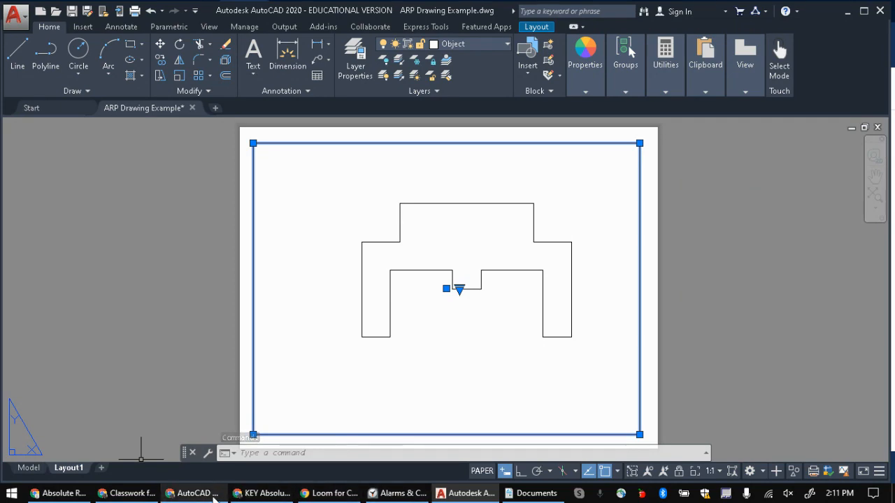
- Switch to the Google Docs exercise and read the fourth instruction, on repositioning the model geometry within the viewport
click(60, 494)
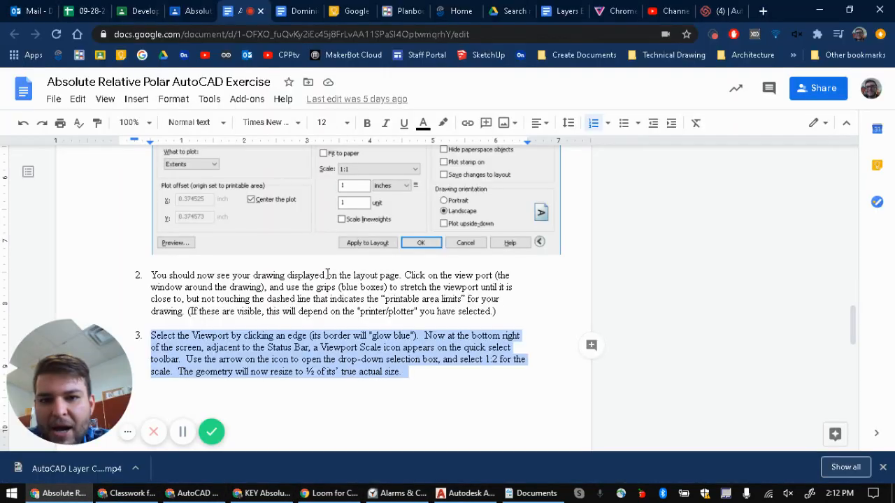
scroll(445, 298, down, 3)
key(alt+Tab)
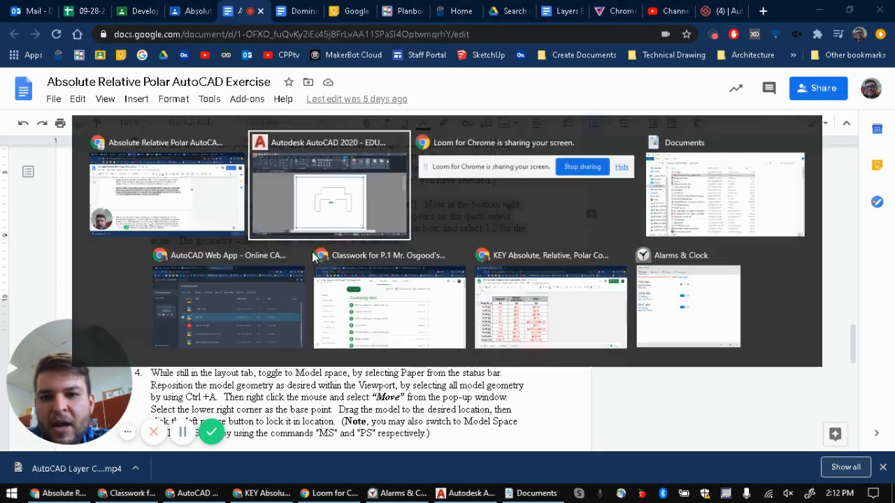
key(alt+Tab)
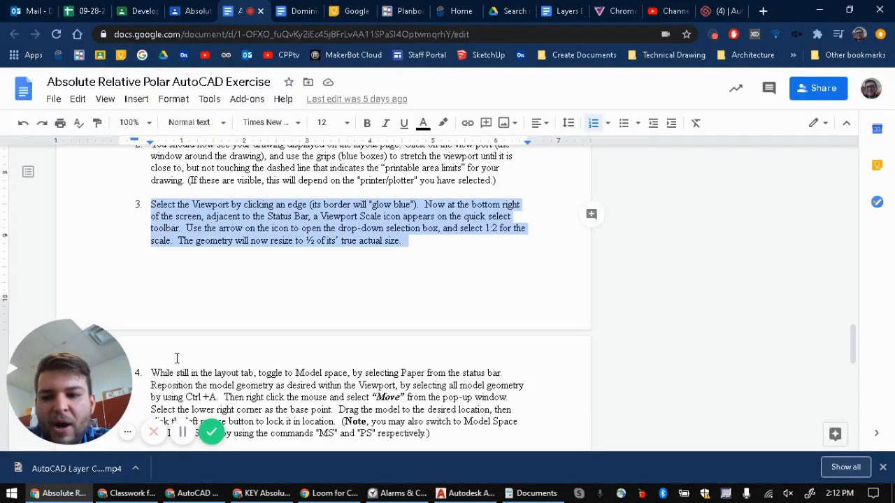
scroll(256, 315, down, 2)
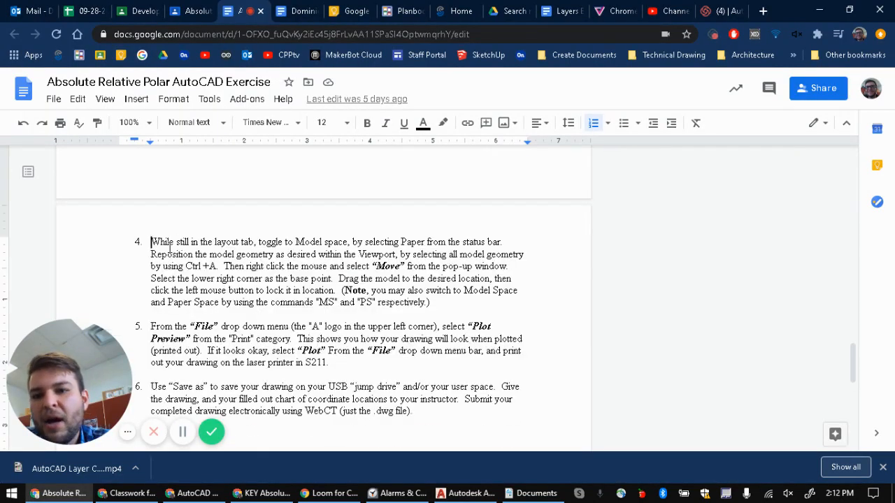
drag(153, 242, 460, 315)
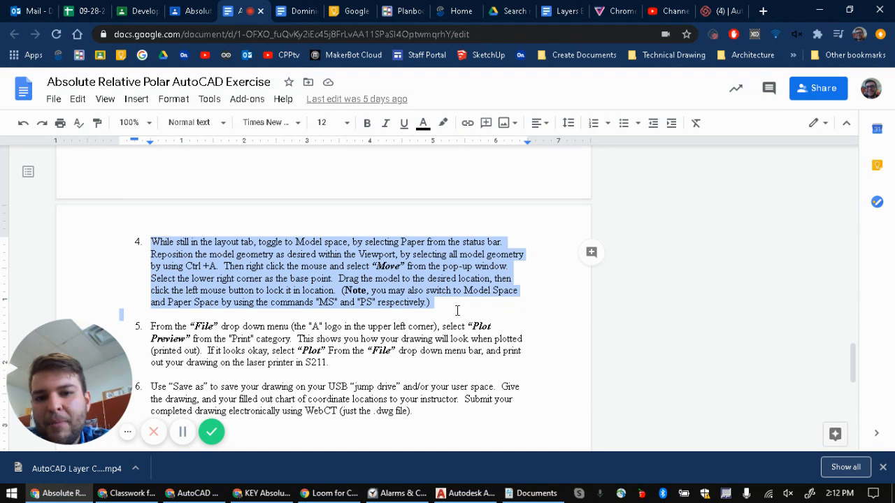
- Switch to AutoCAD, activate model space inside the Layout1 viewport, and try repositioning and resizing the geometry's view within it
click(456, 311)
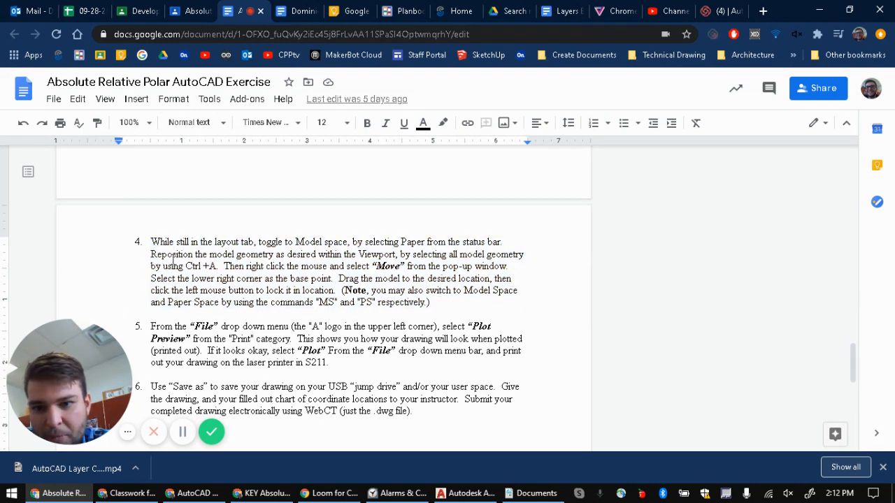
key(alt+Tab)
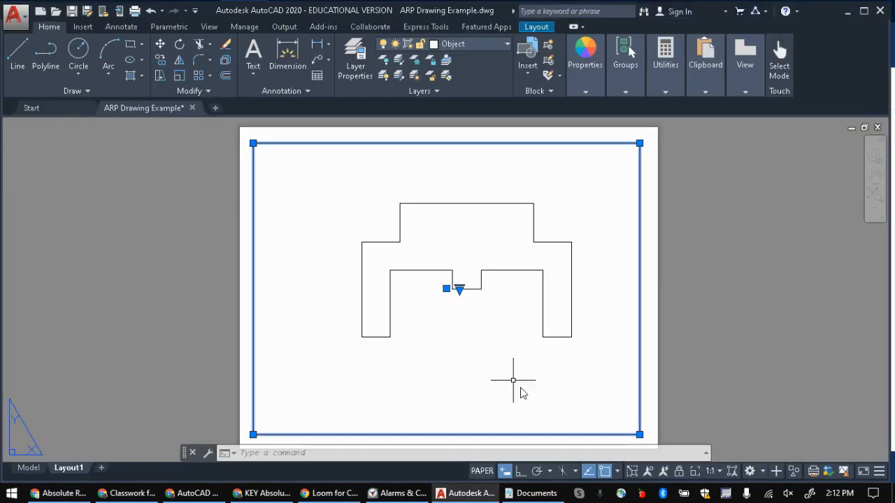
click(485, 471)
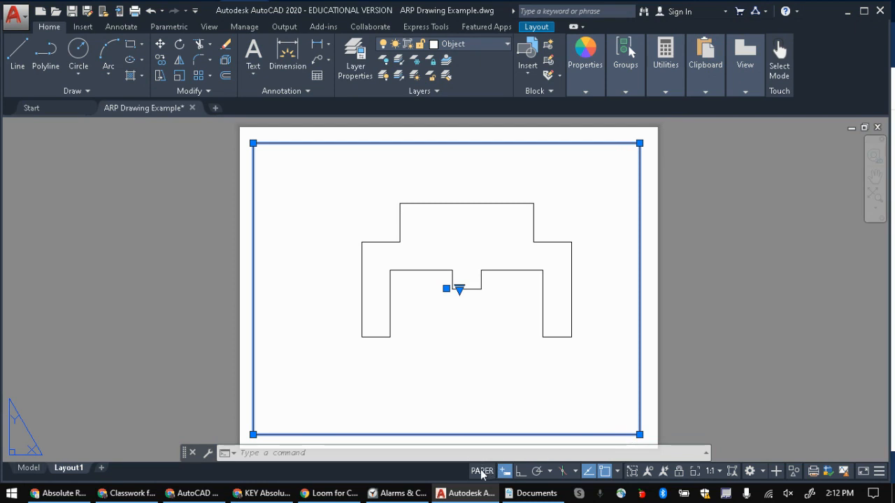
mouse_move(474, 283)
middle_down()
mouse_move(471, 256)
mouse_move(435, 306)
mouse_move(425, 294)
middle_up()
scroll(425, 292, down, 4)
scroll(423, 293, up, 4)
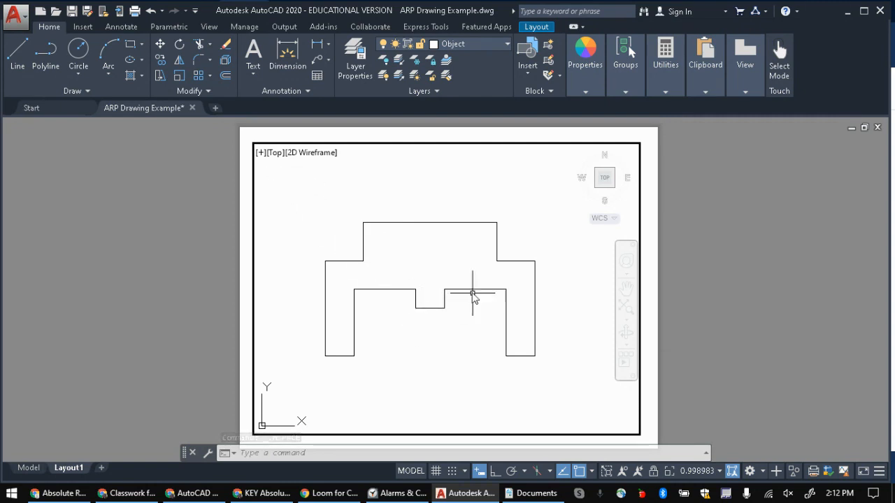
mouse_move(430, 276)
middle_down()
mouse_move(419, 286)
mouse_move(417, 254)
mouse_move(417, 270)
mouse_move(404, 276)
middle_up()
scroll(422, 294, down, 4)
scroll(422, 293, up, 8)
scroll(422, 293, down, 8)
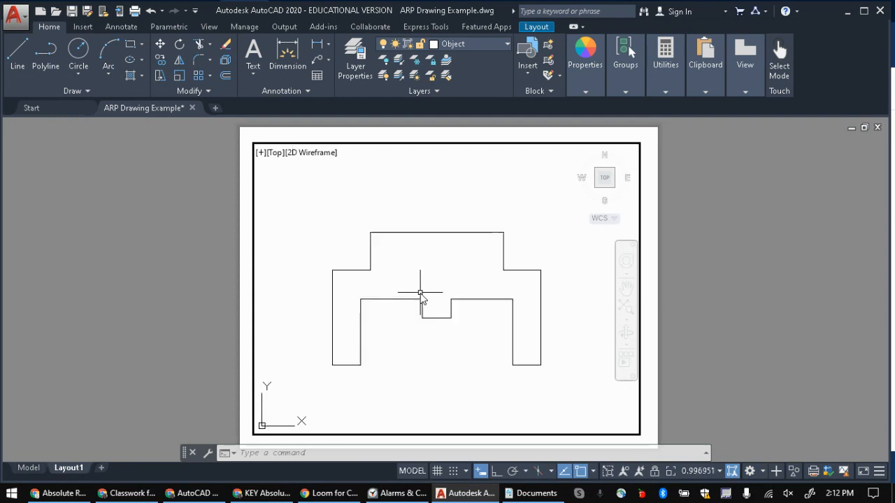
- Set the viewport scale to 1:2 and reposition the geometry slightly right of the viewport's centre
click(710, 471)
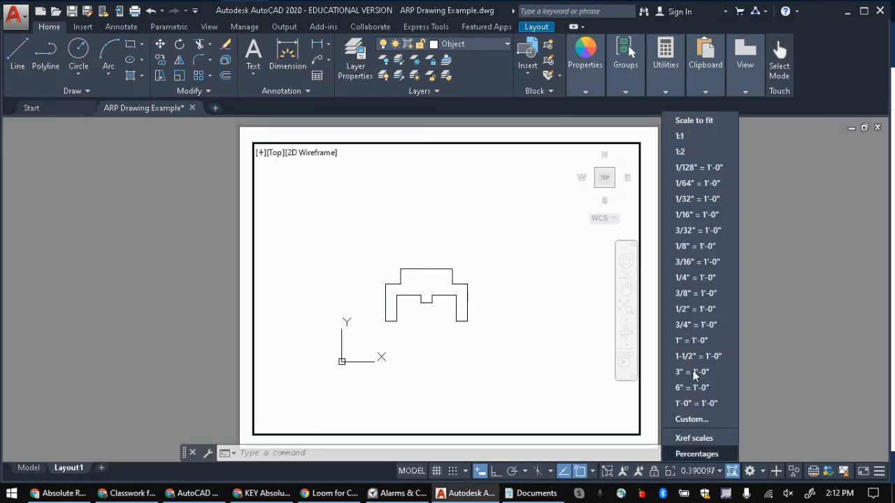
click(688, 152)
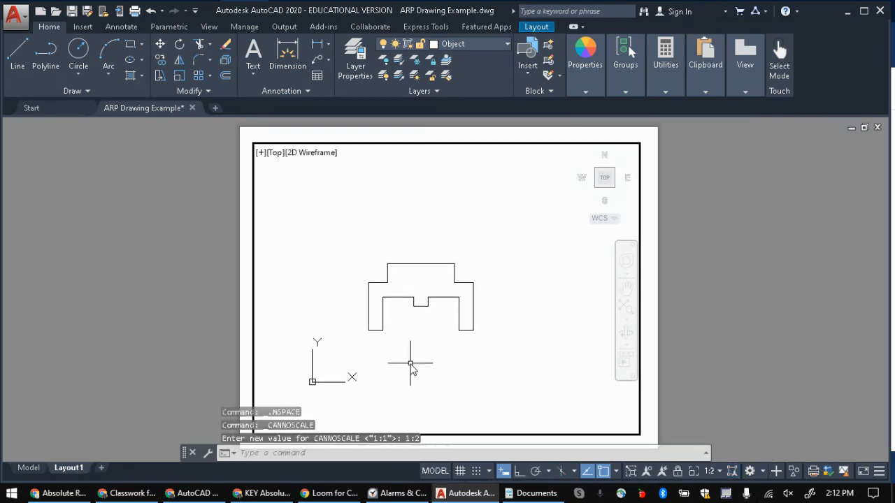
middle_drag(408, 329, 458, 314)
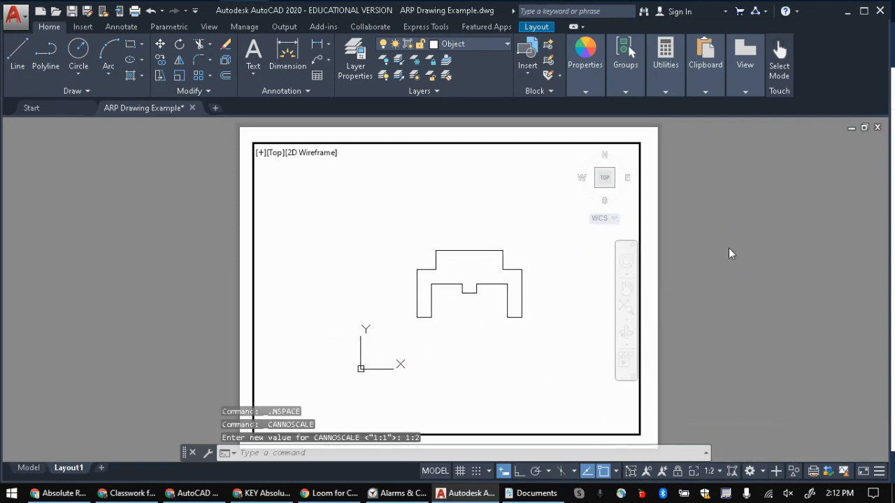
- Return the layout to paper space and check the fourth and fifth instructions in the Google Docs exercise
key(alt+Tab)
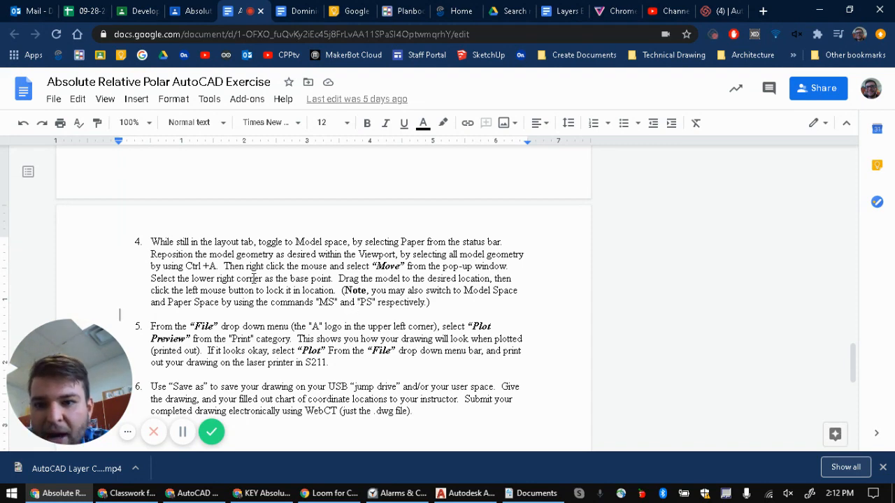
key(alt+Tab)
click(428, 475)
key(alt+Tab)
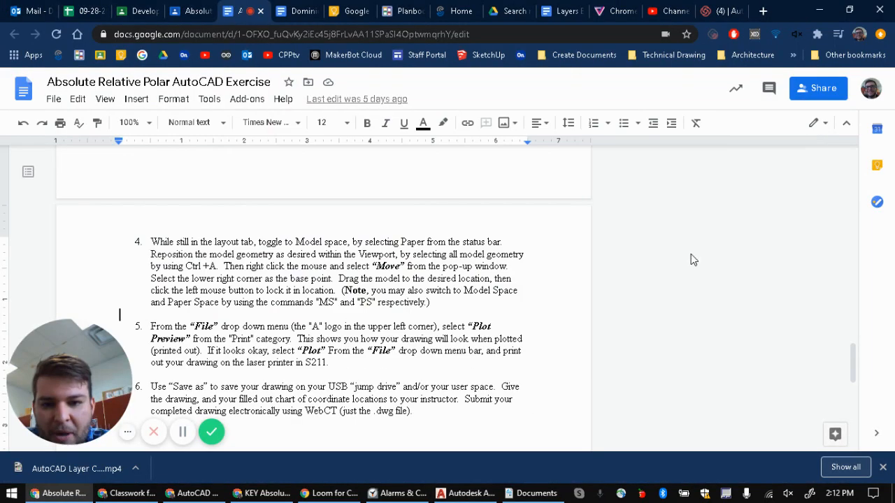
key(alt+Tab)
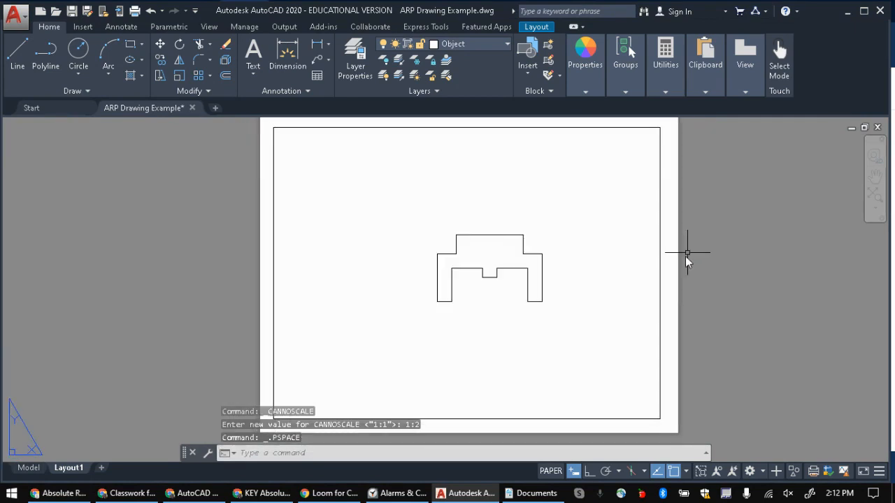
key(alt+Tab)
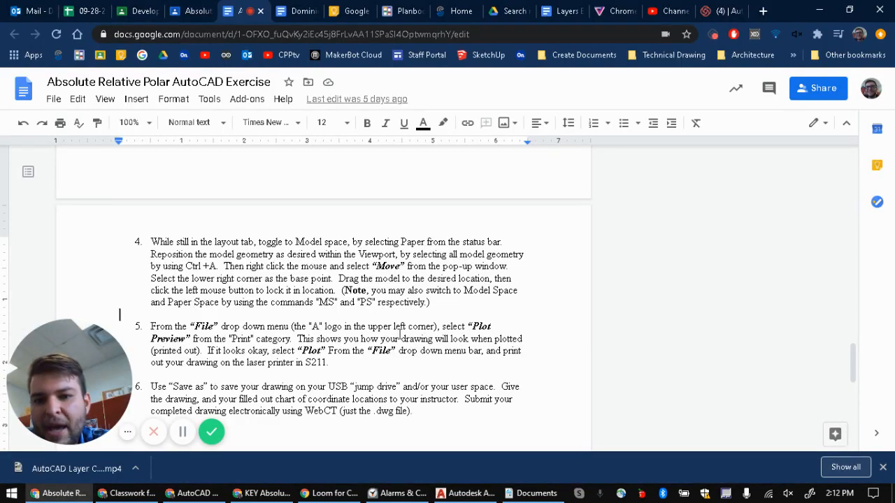
- Switch to AutoCAD and view the plot preview of Layout1, closing it when done
key(alt+Tab)
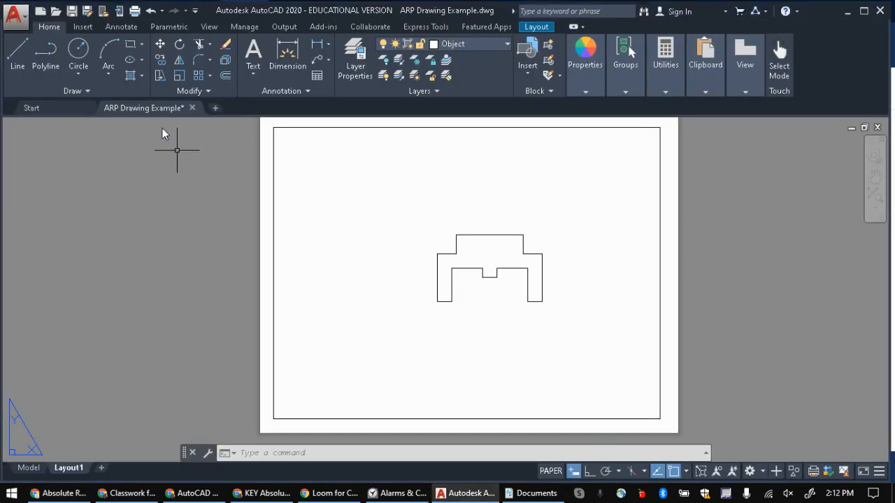
click(14, 15)
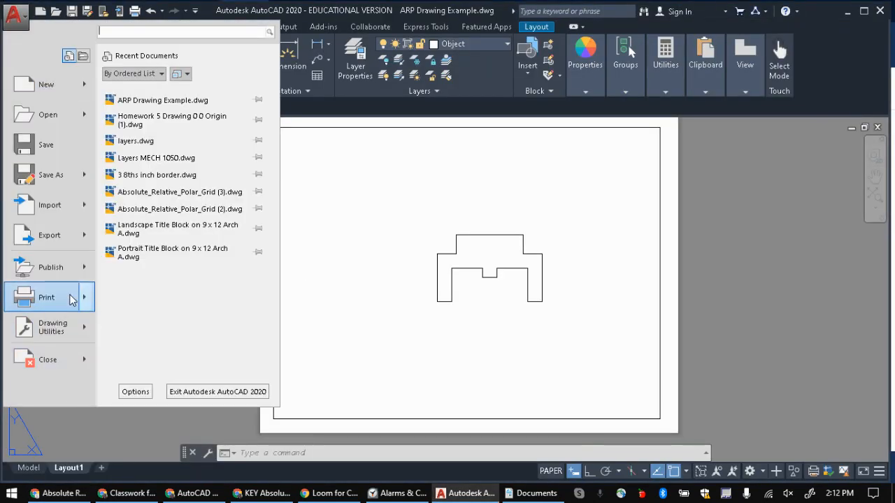
mouse_move(89, 304)
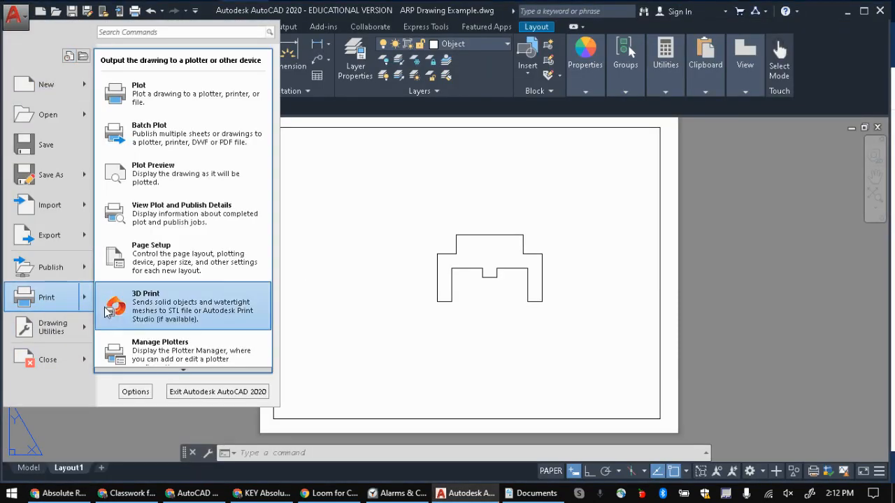
click(166, 173)
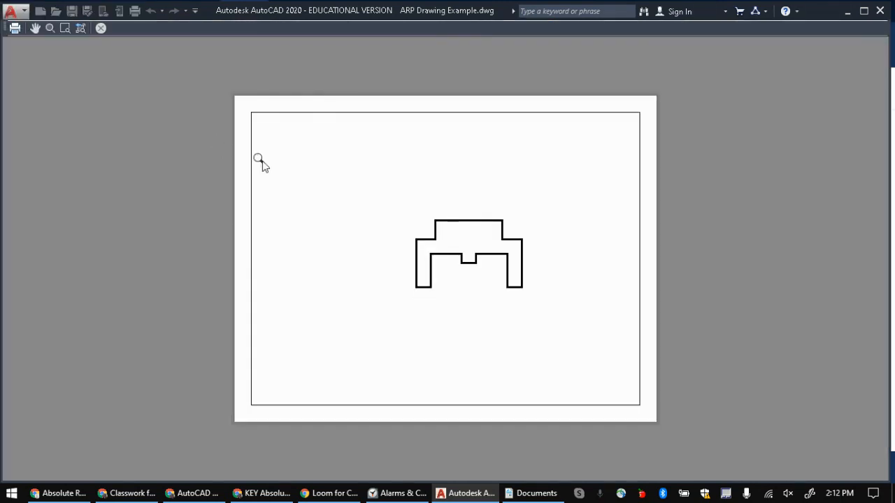
click(104, 28)
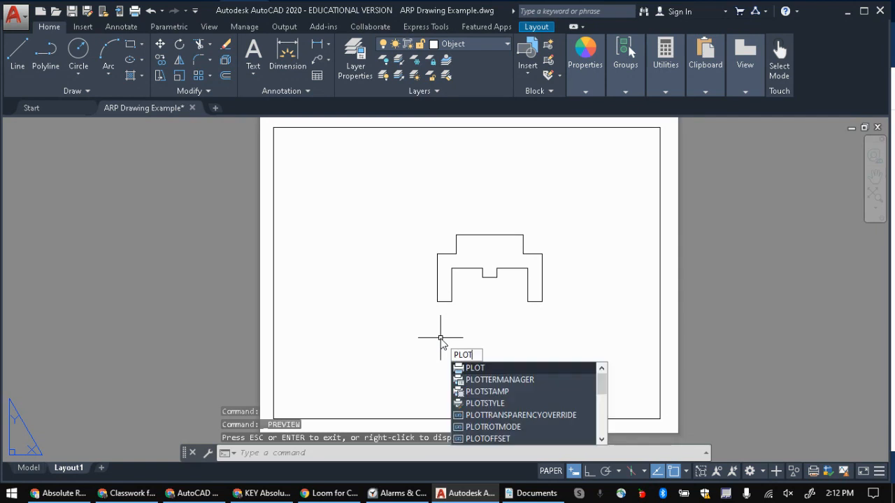
- Preview the Layout1 plot from the plot settings and plot it to ARP Drawing Example-Layout1.pdf in Documents
key(Escape)
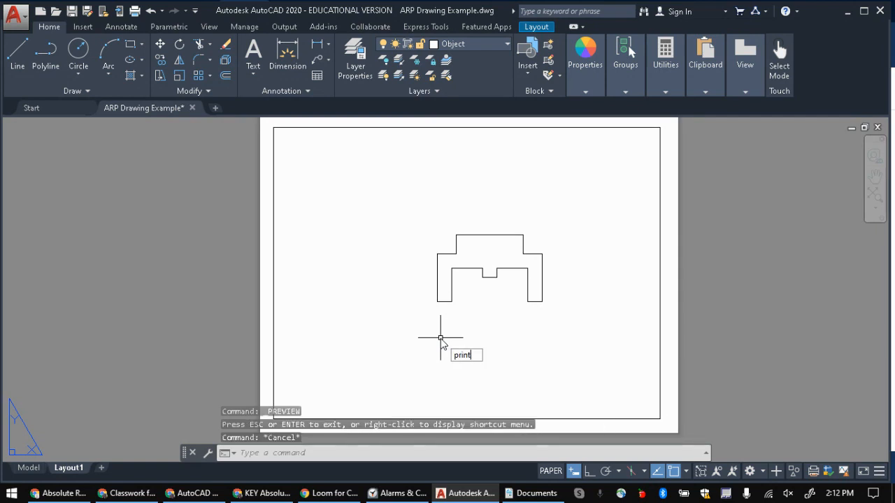
key(Escape)
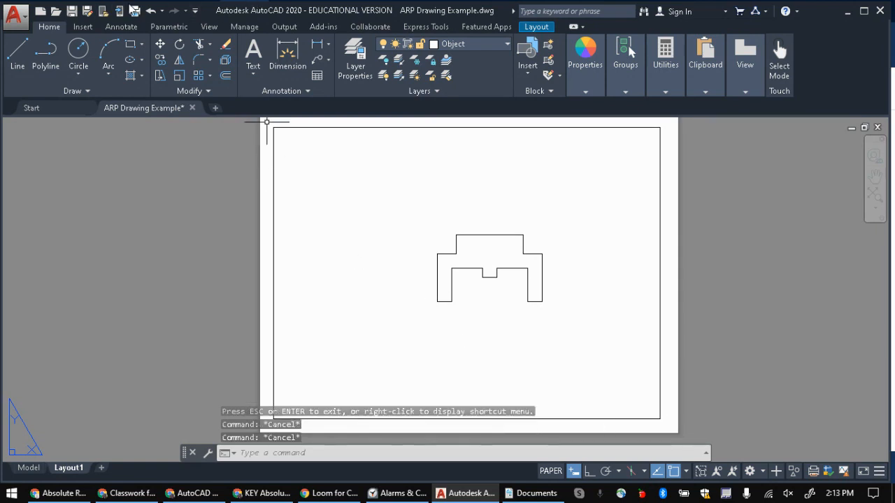
click(135, 11)
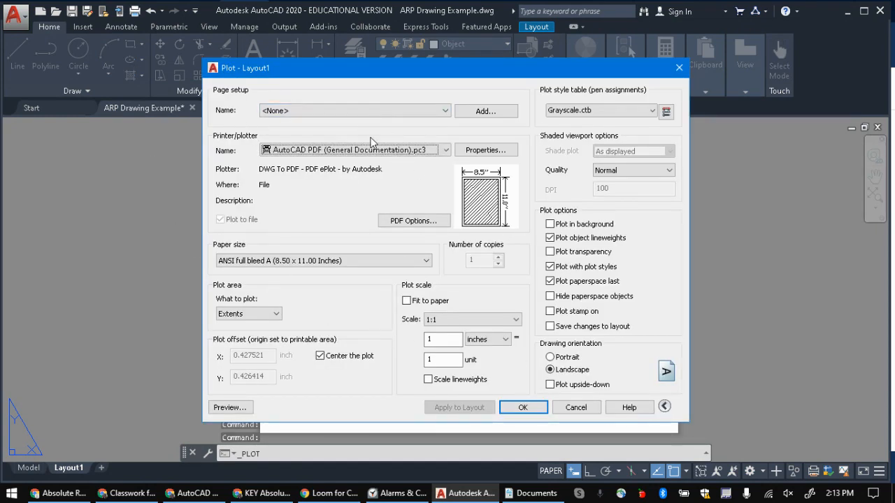
click(231, 407)
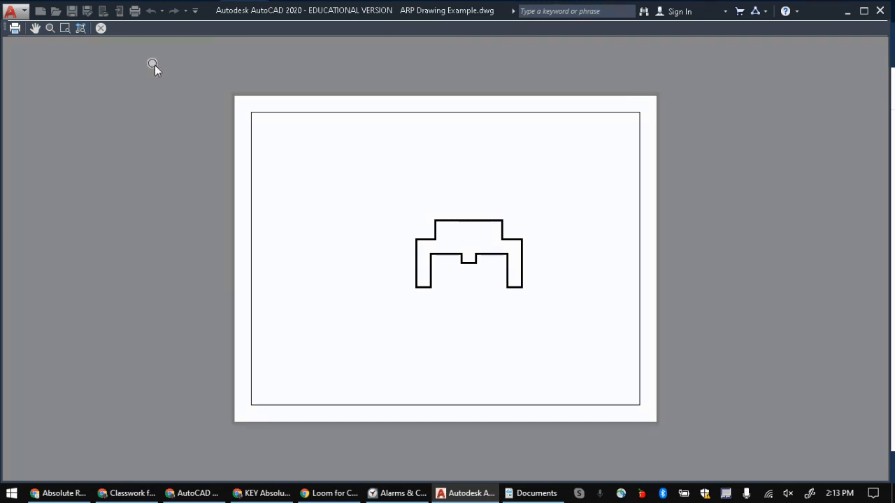
click(10, 28)
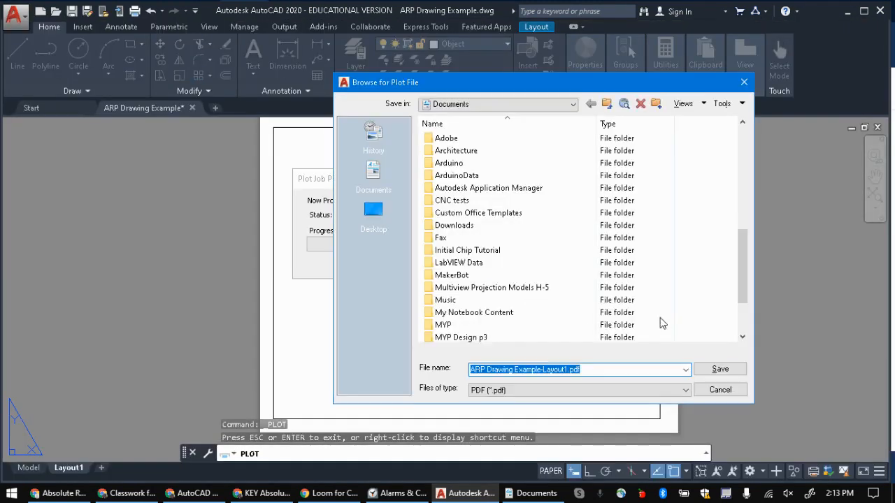
click(720, 368)
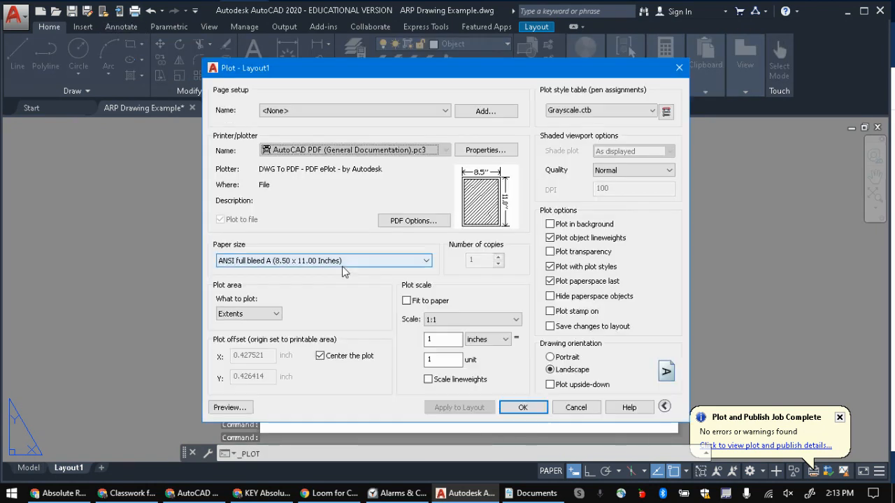
- Preview the Layout1 plot again, close the preview, and start plotting directly from the plot settings as far as choosing the PDF file
click(231, 406)
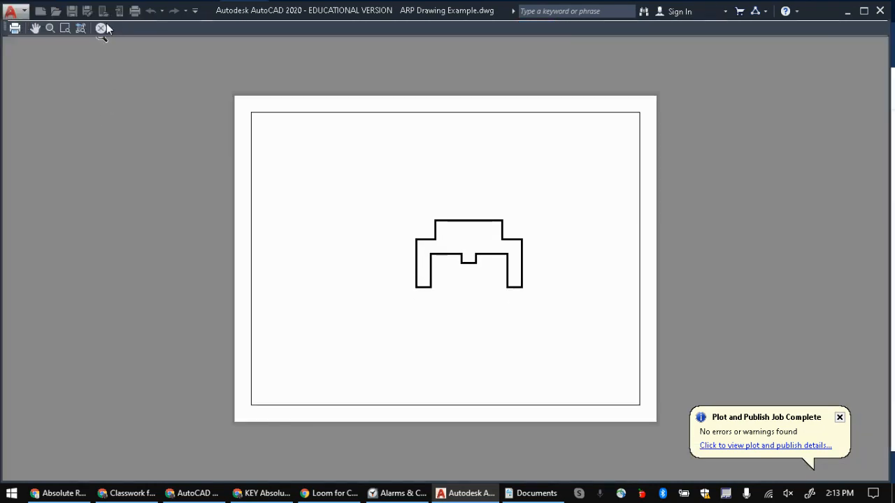
click(102, 28)
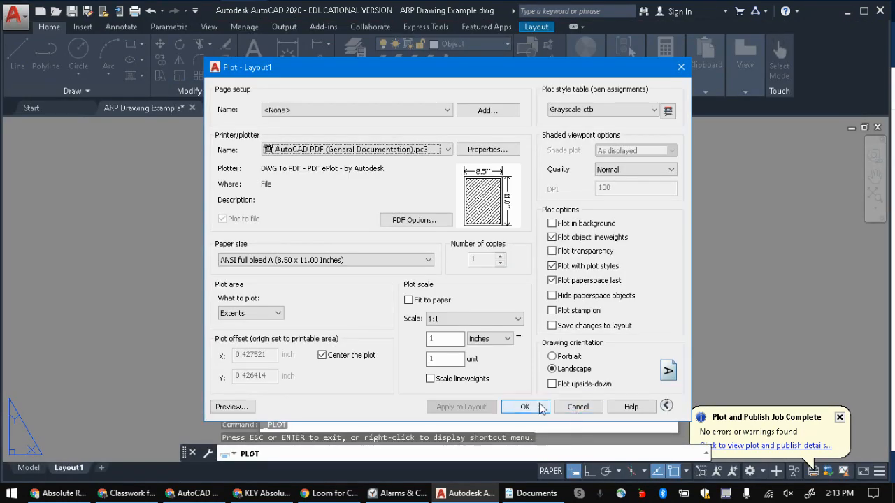
click(539, 408)
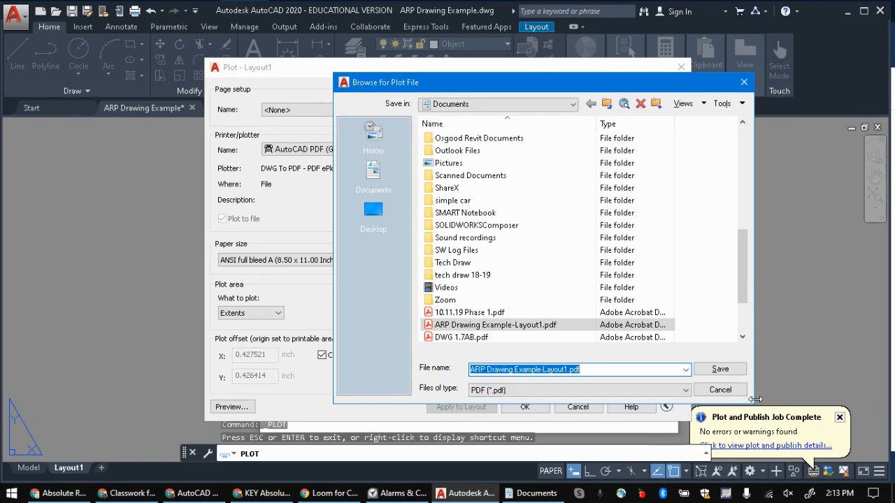
- Switch to the Google Docs exercise and review the Printing to Printer or PDF instructions through the saving and submission step
click(49, 493)
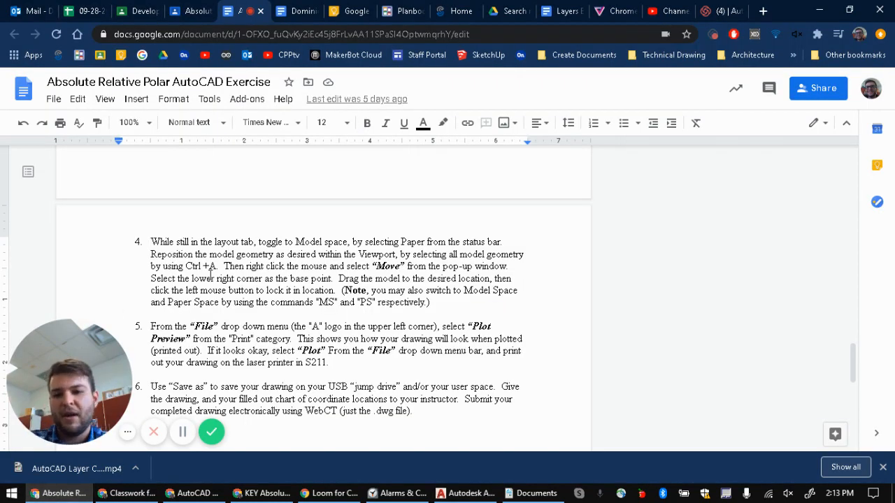
scroll(290, 237, down, 2)
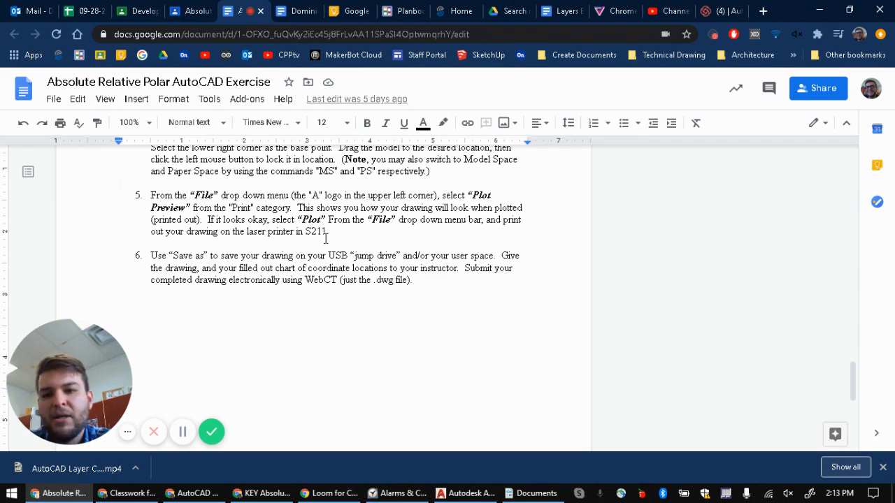
scroll(315, 248, up, 3)
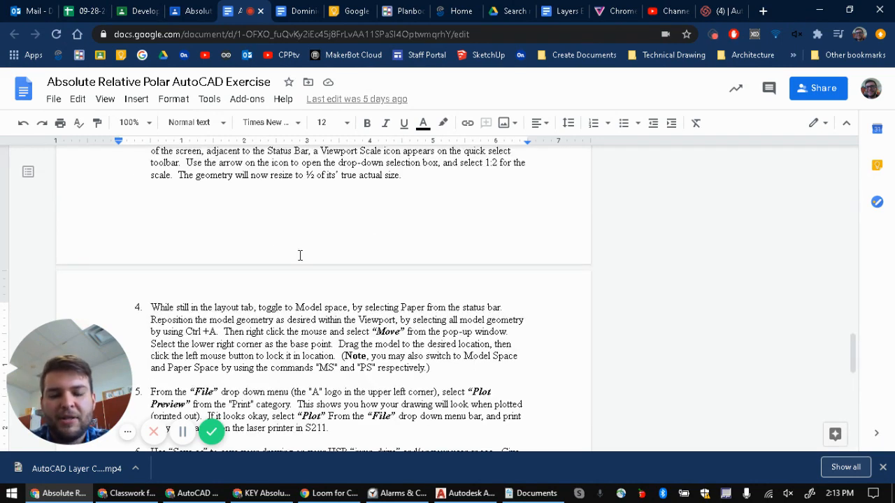
scroll(300, 255, up, 10)
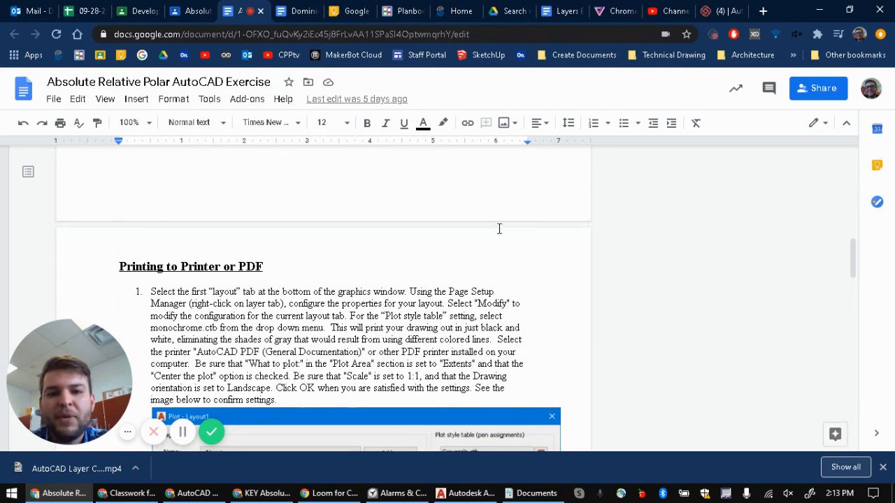
scroll(499, 229, down, 10)
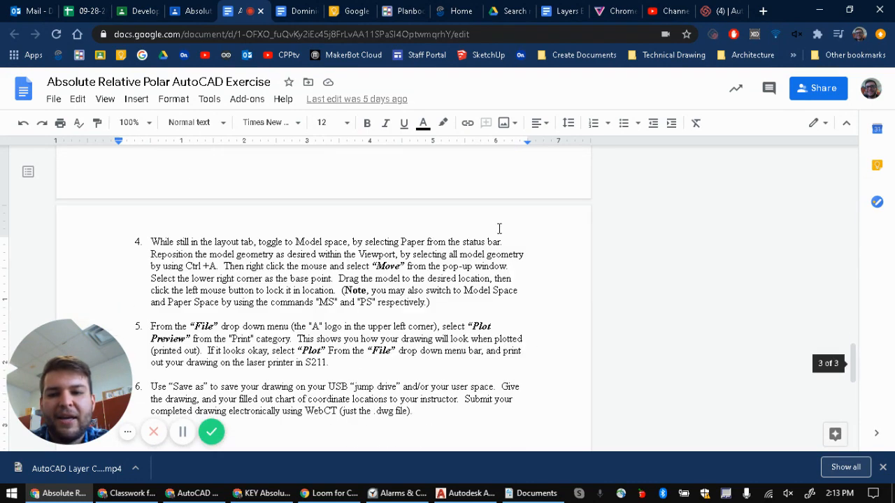